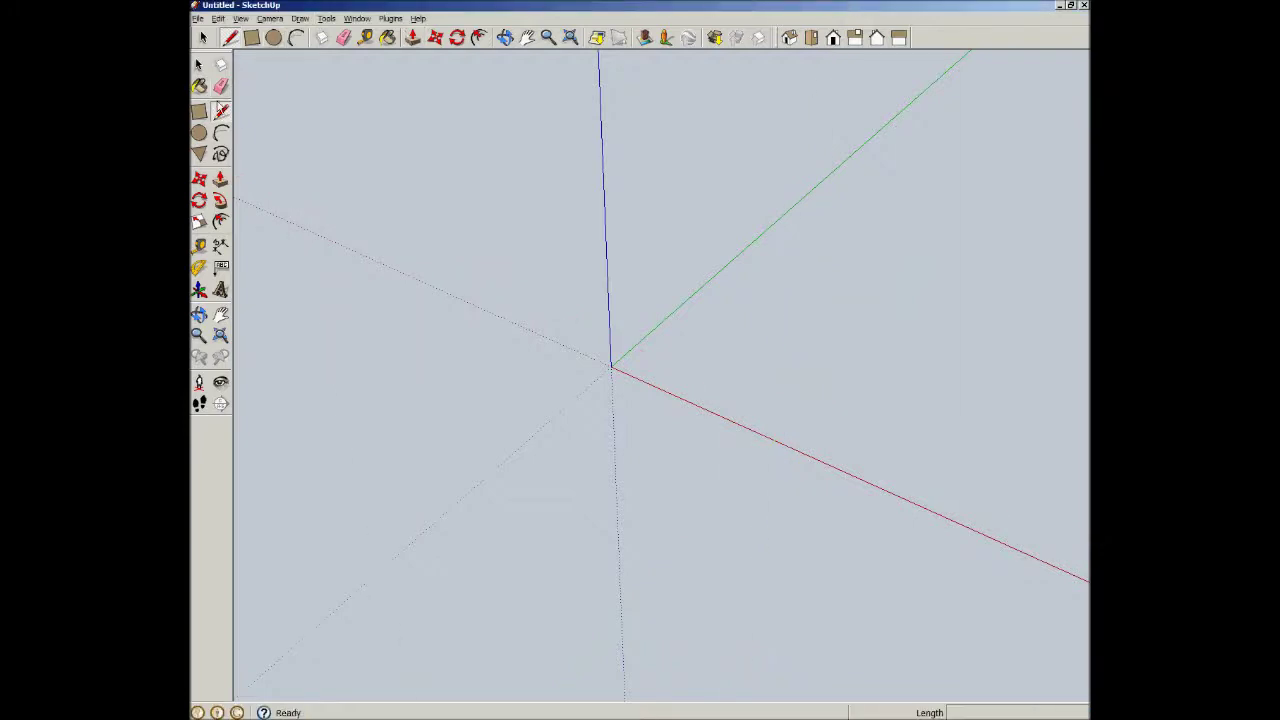
Step: Draw a 3/4 by 6 inch rectangle on the ground plane, starting at the origin
click(199, 112)
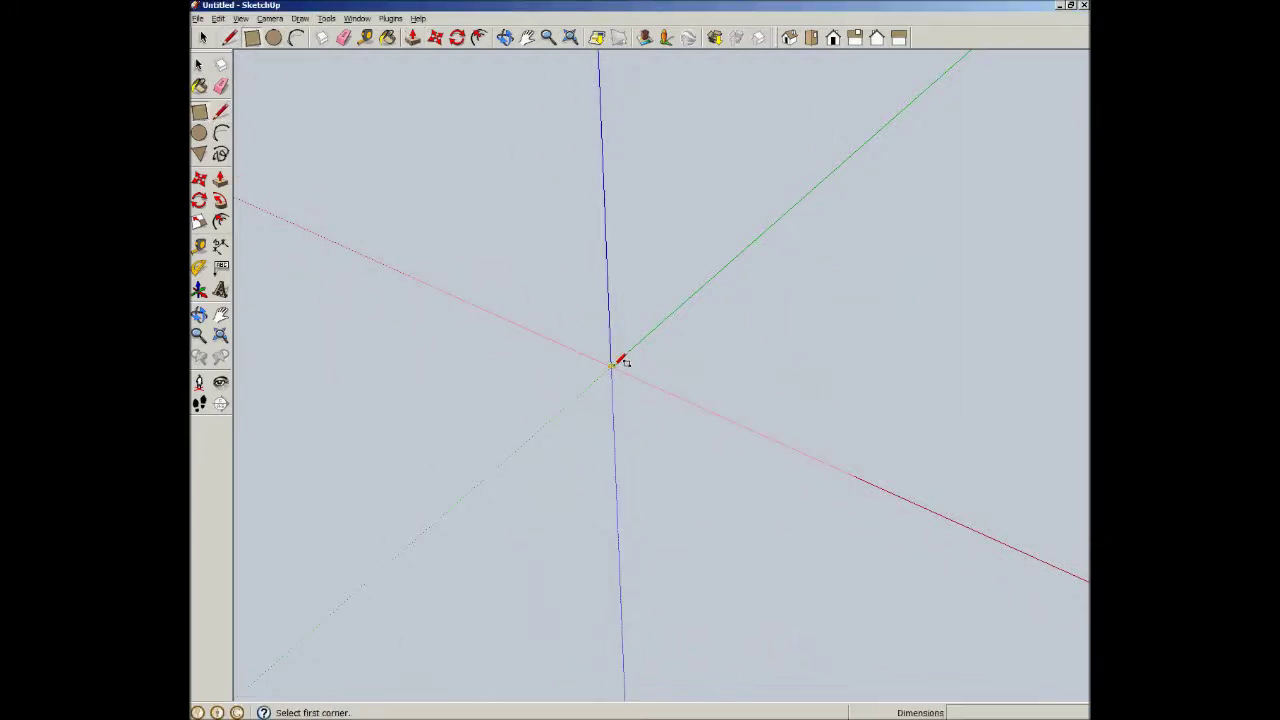
click(612, 367)
click(741, 281)
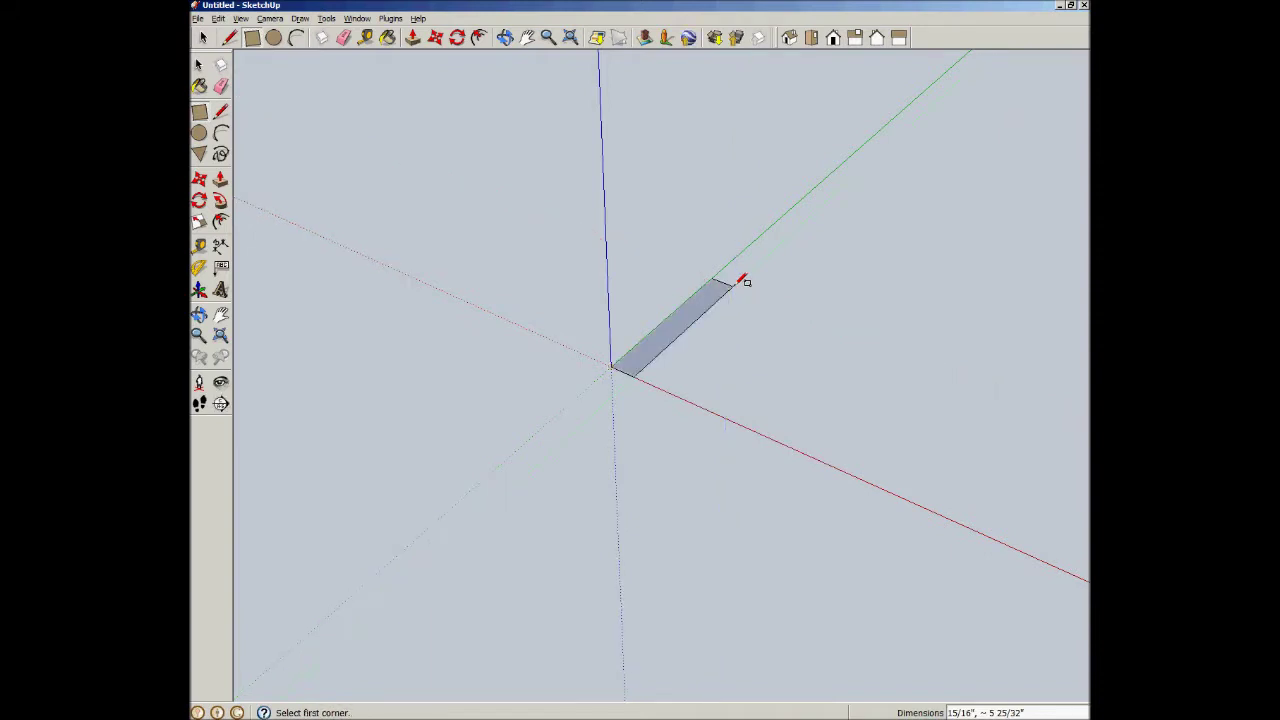
text(3/4)
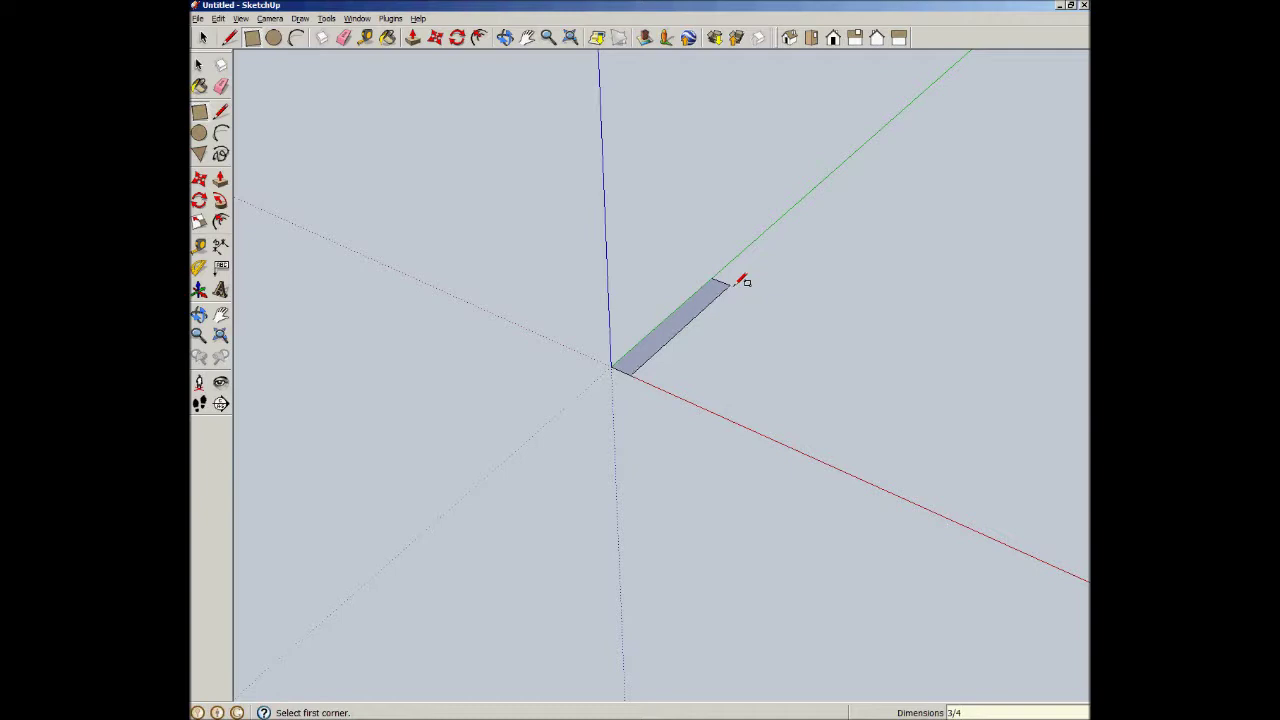
text(66p)
Step: Push/Pull the rectangle upward 8 inches to form an upright board
drag(680, 329, 672, 233)
text(8)
key(Return)
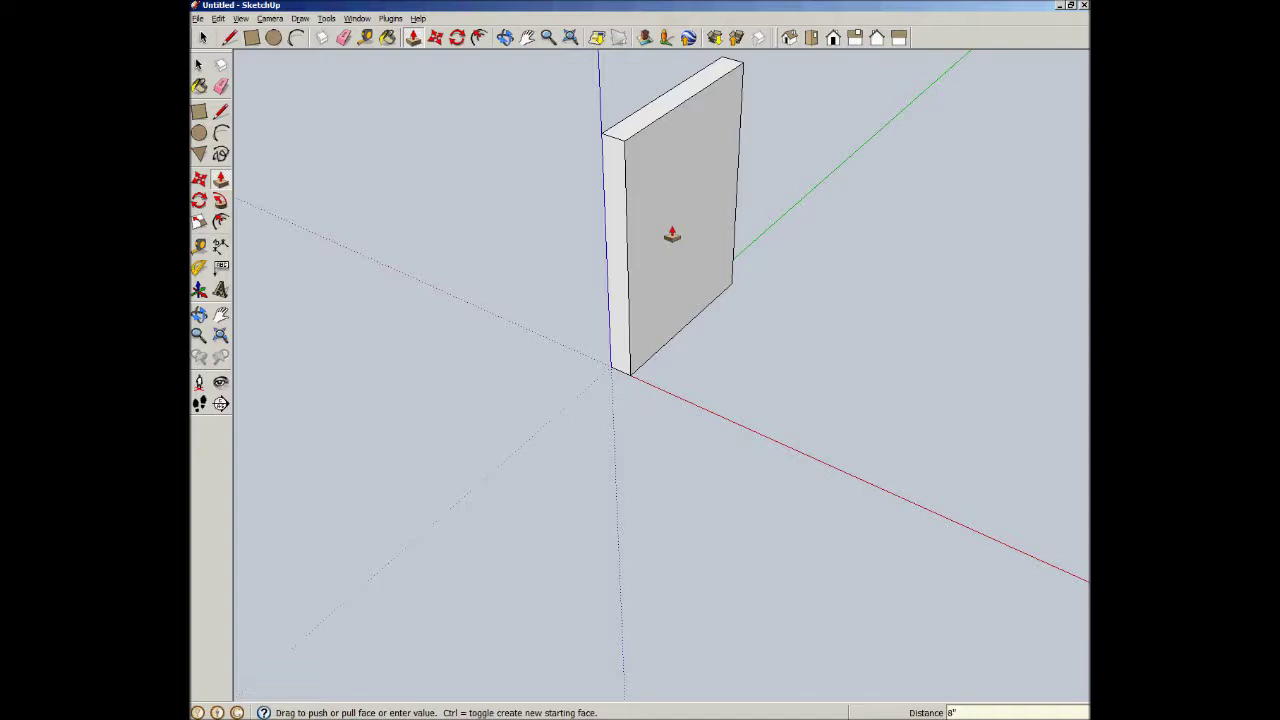
Step: Paint all faces of the upright board with the grey Color_003 material
key(space)
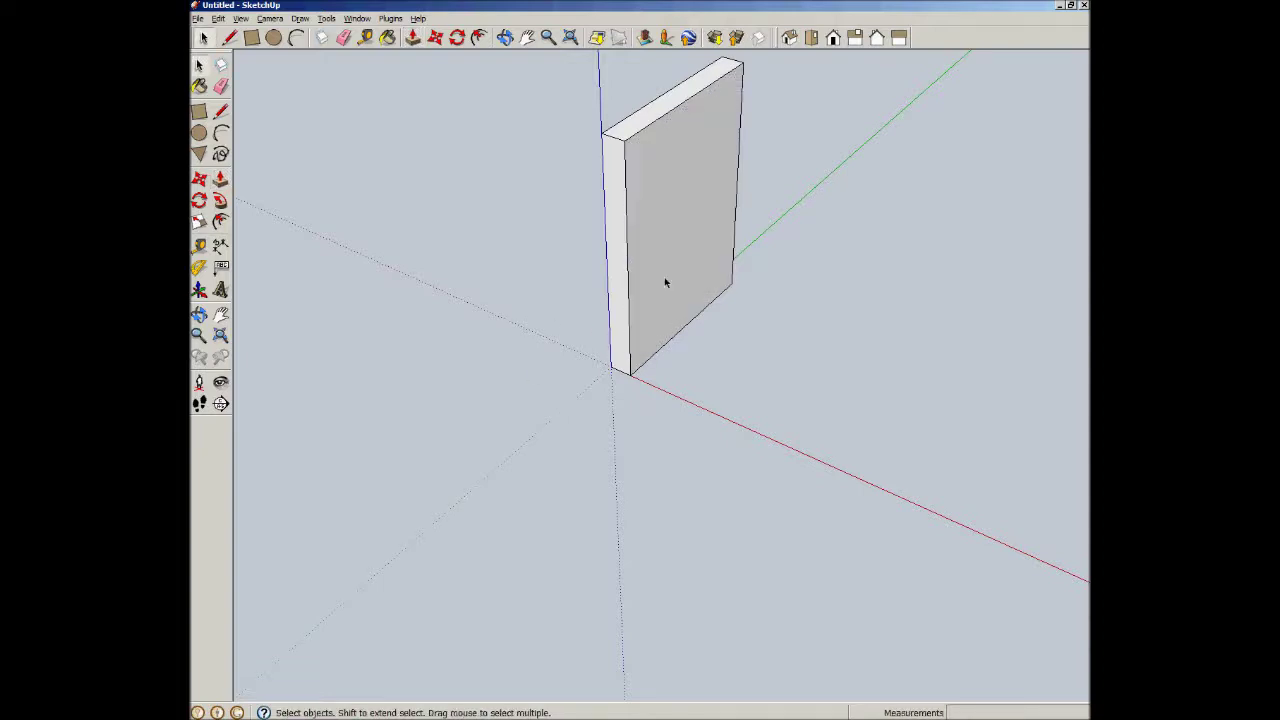
click(199, 86)
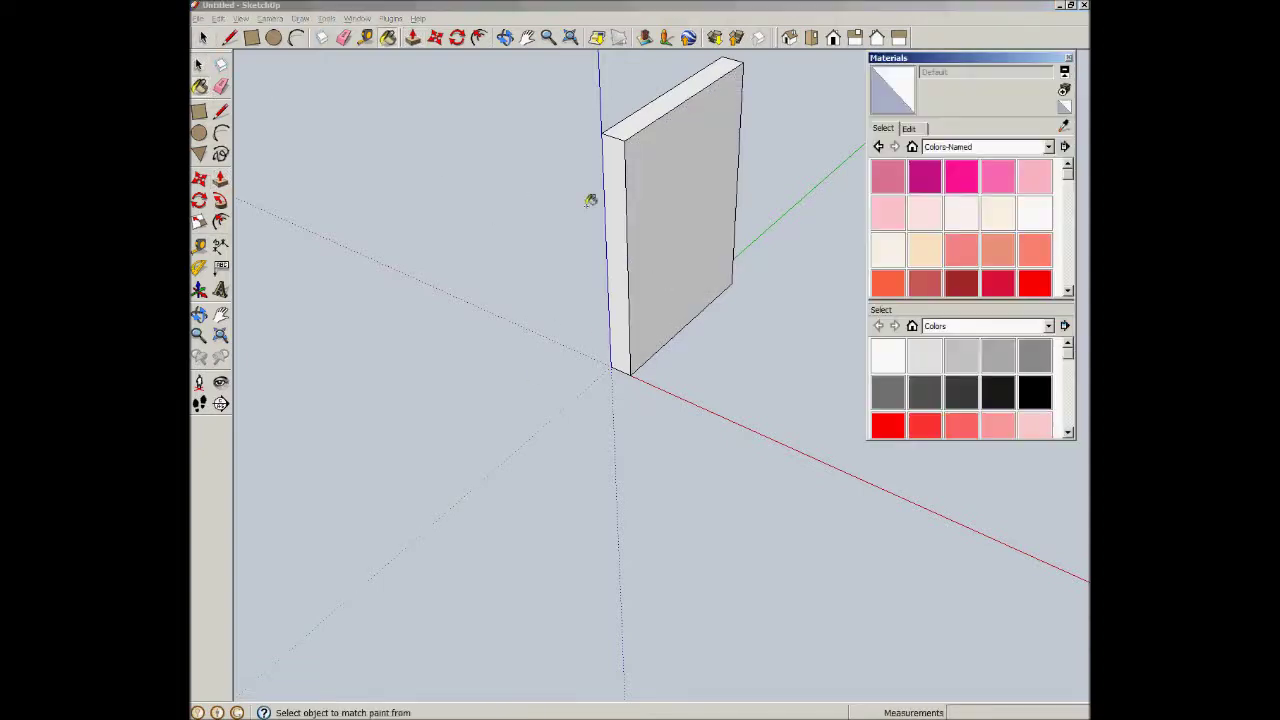
click(998, 357)
key(ctrl+a)
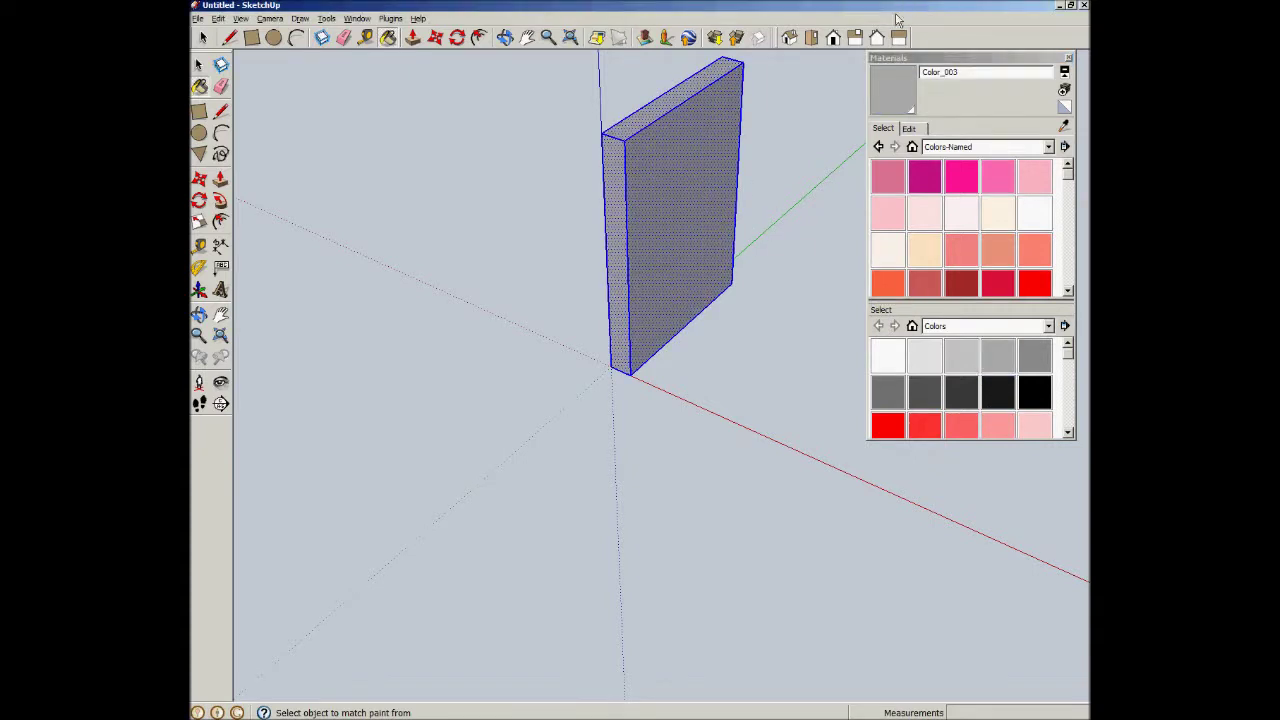
Step: Make the selected upright board a component named tails
key(space)
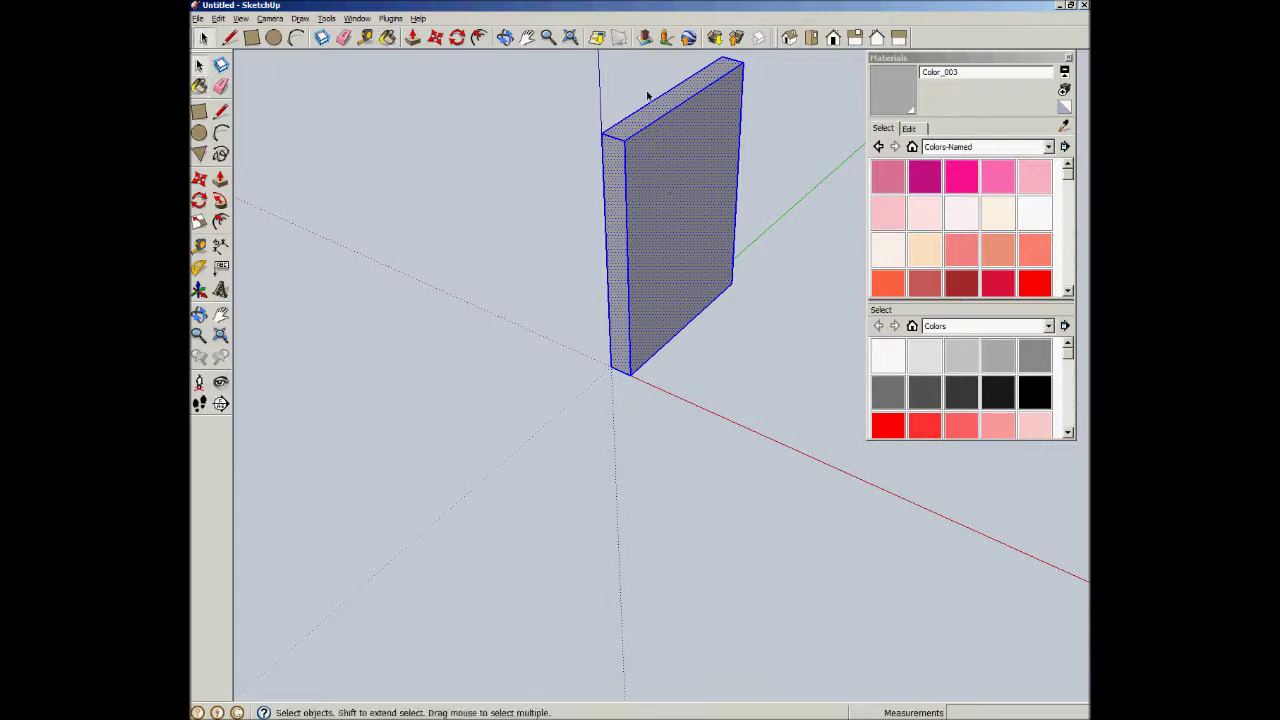
text(gwalls)
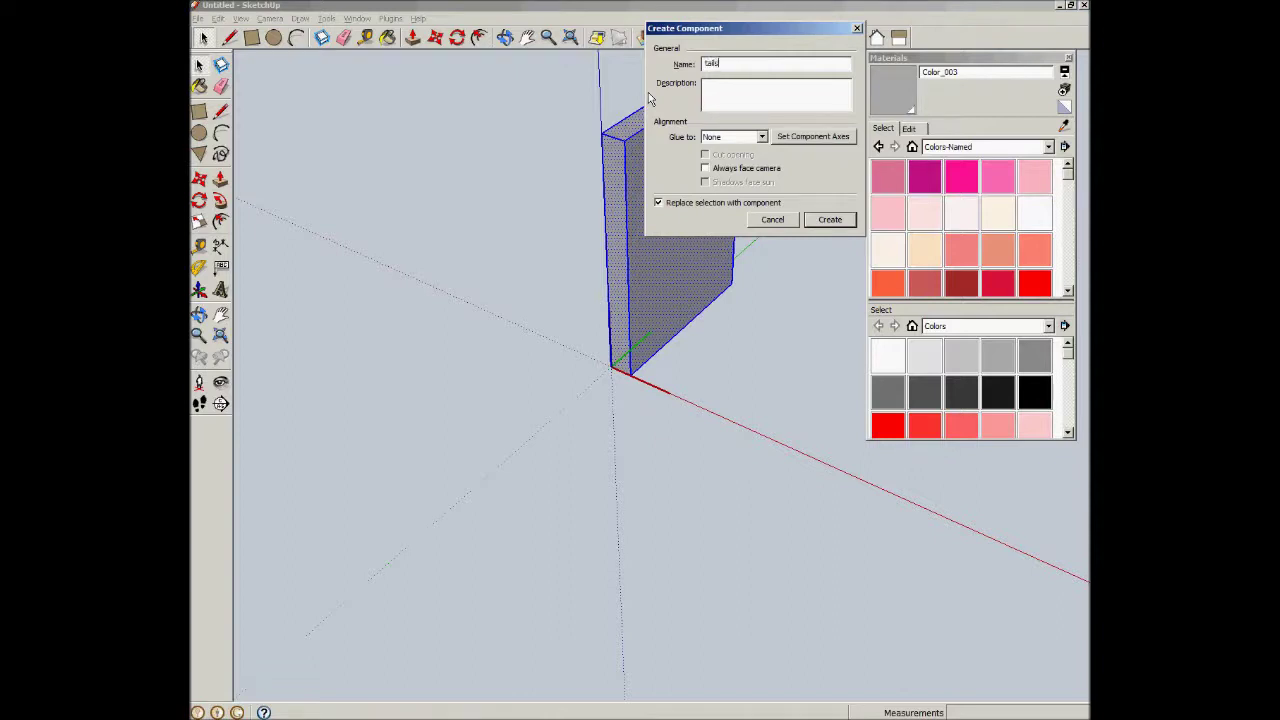
key(Return)
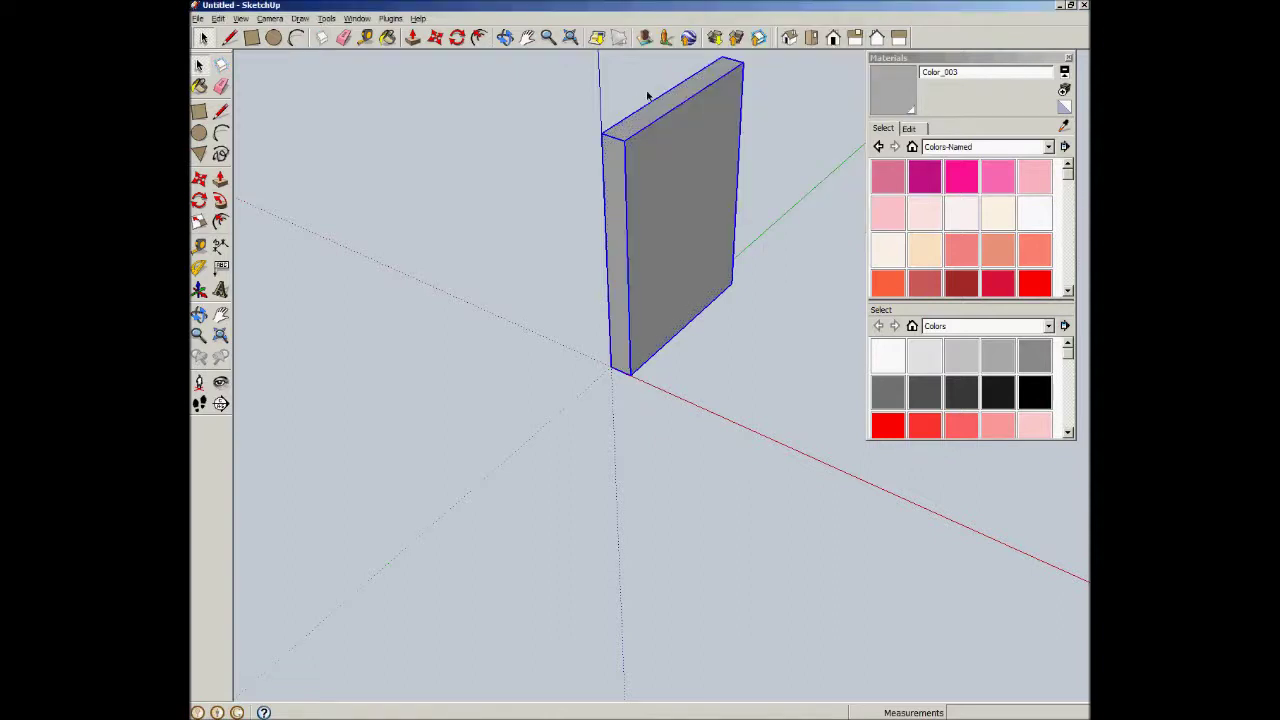
Step: Draw a 6 by 3/4 inch rectangle on the upright board's broad face, starting at its lower front corner
key(r)
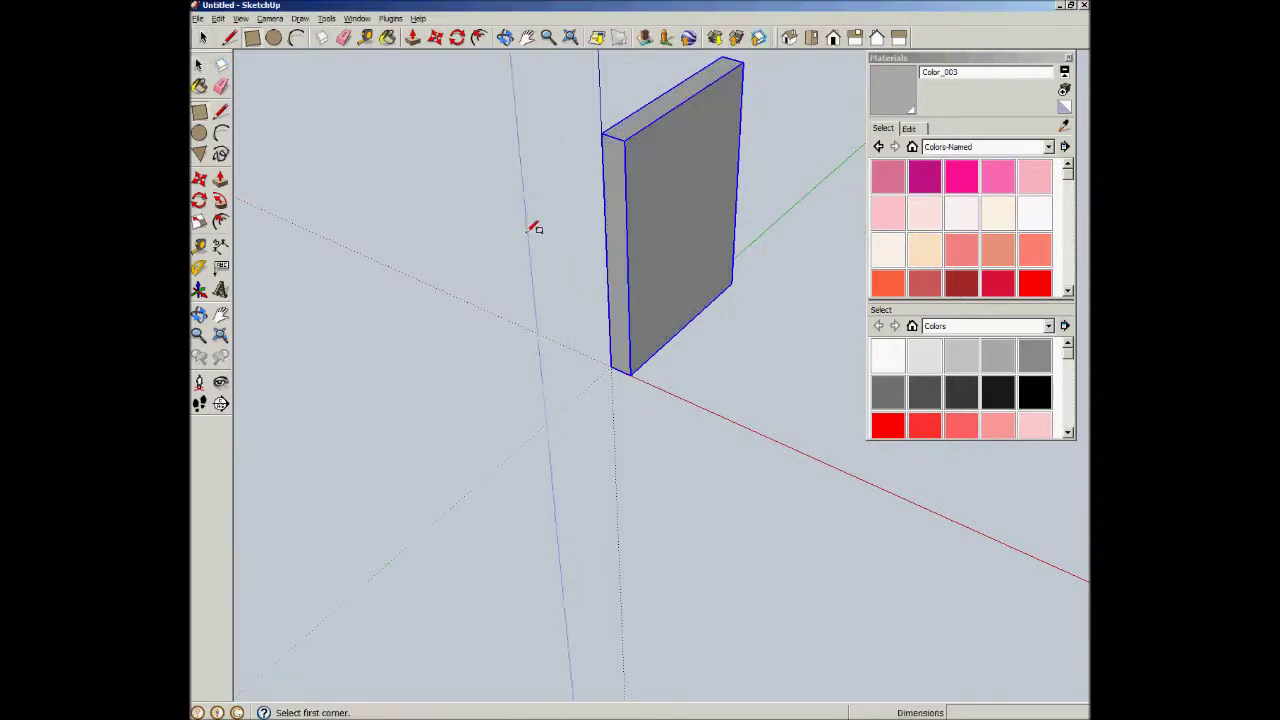
click(630, 370)
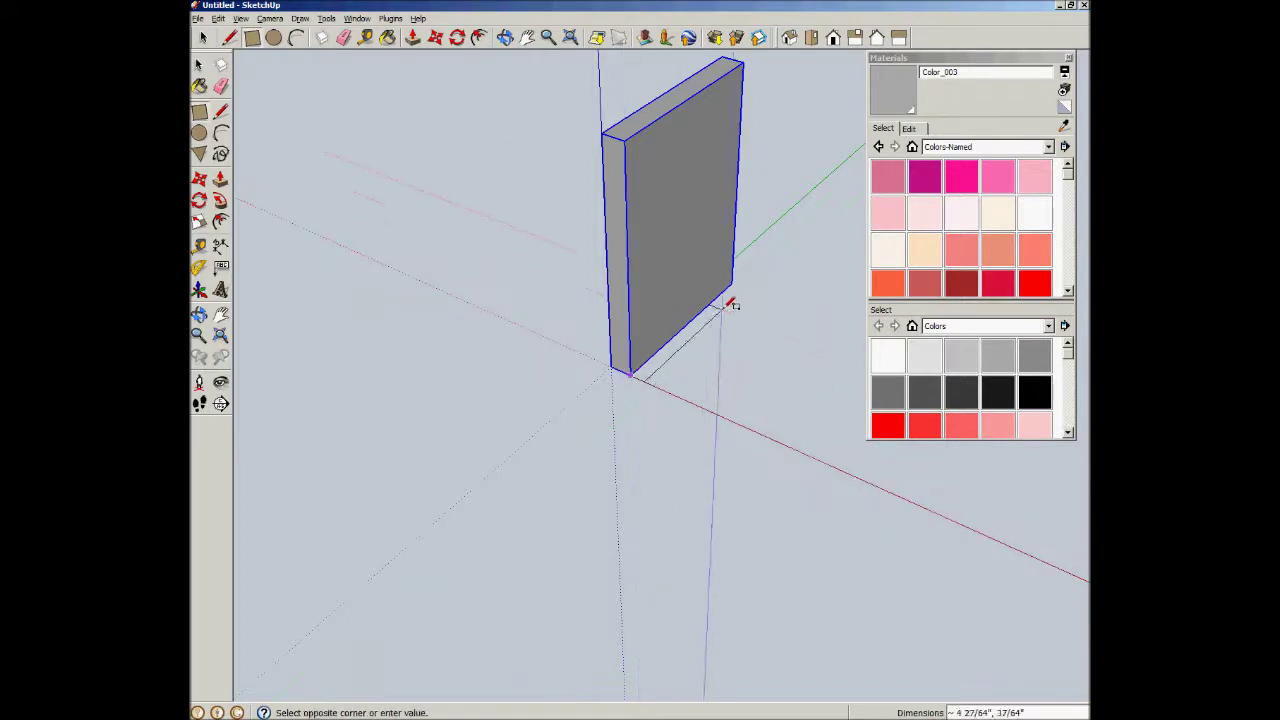
click(742, 257)
text(6,)
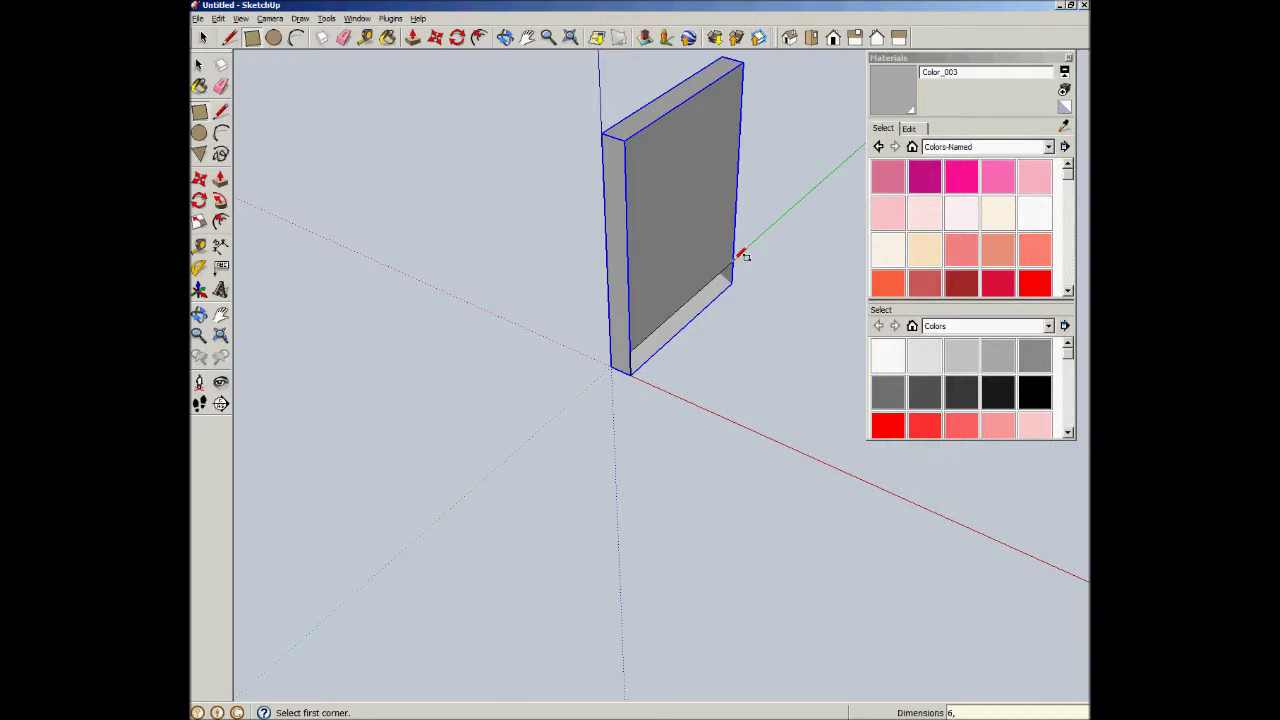
text(3/4)
key(Return)
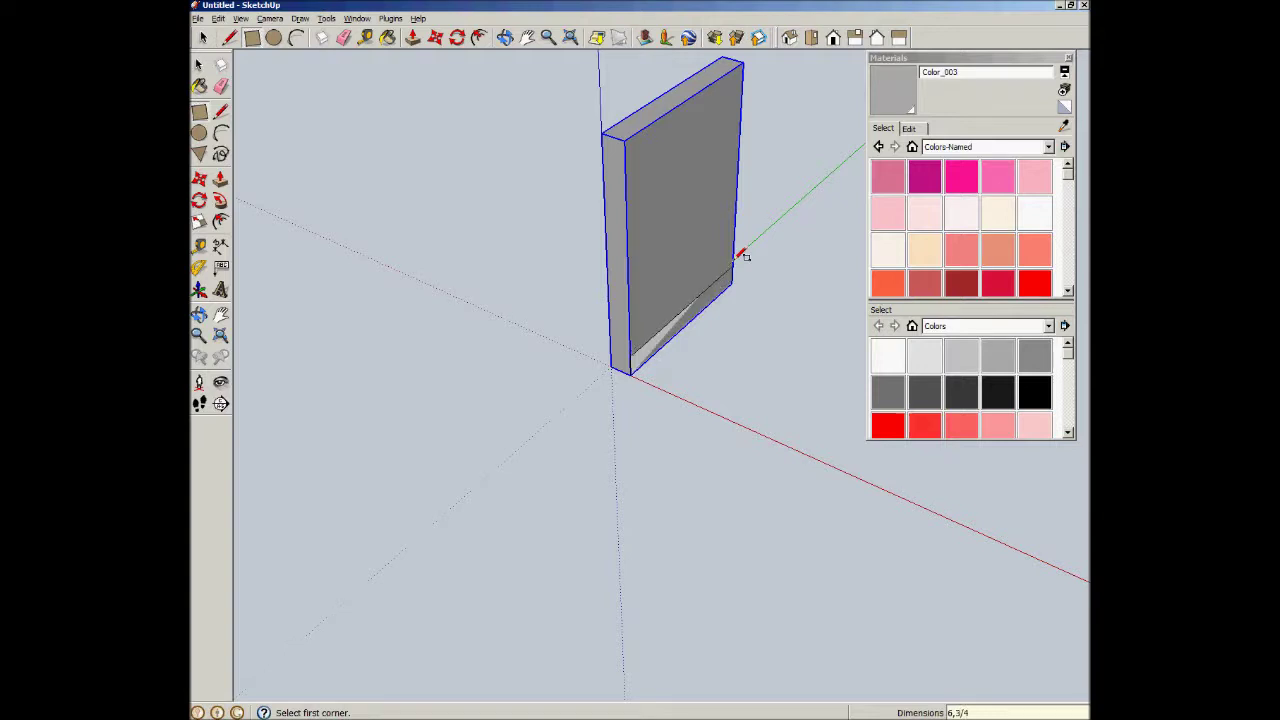
Step: Push/Pull the new rectangle 8 inches back through the upright board to form a horizontal board, and close the Materials window
key(p)
click(686, 334)
click(375, 270)
text(8)
key(Return)
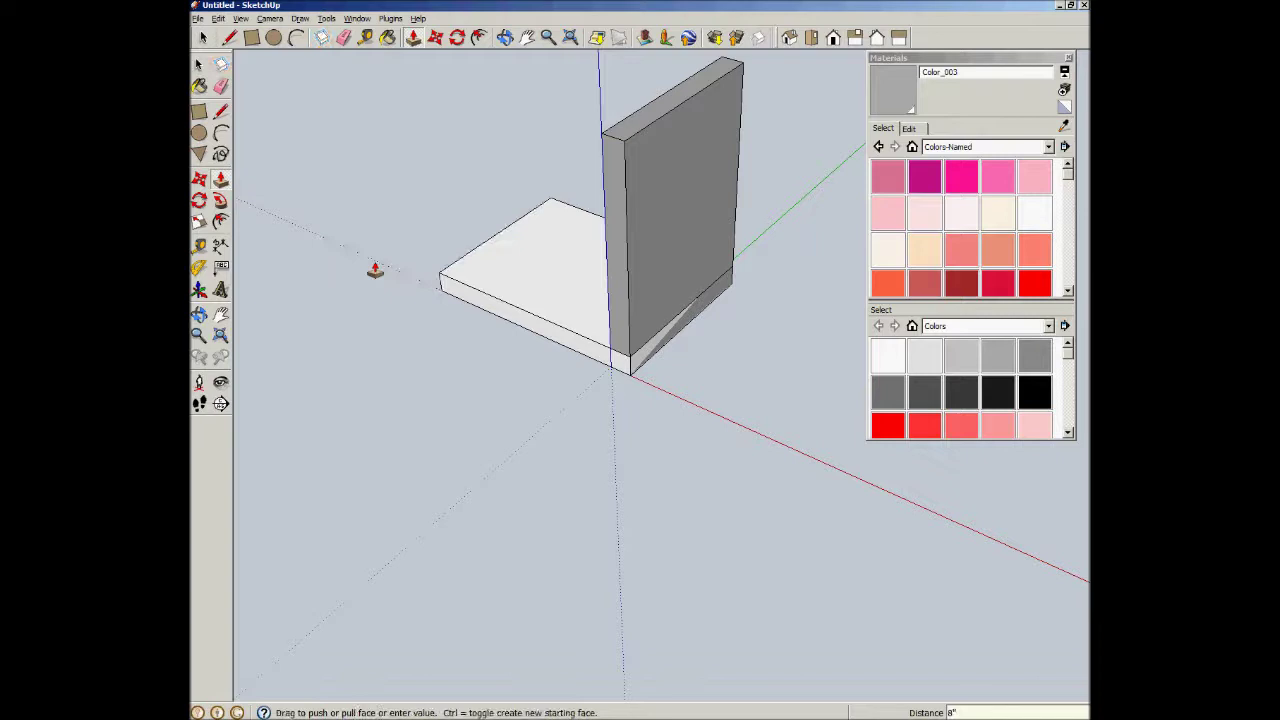
click(1069, 57)
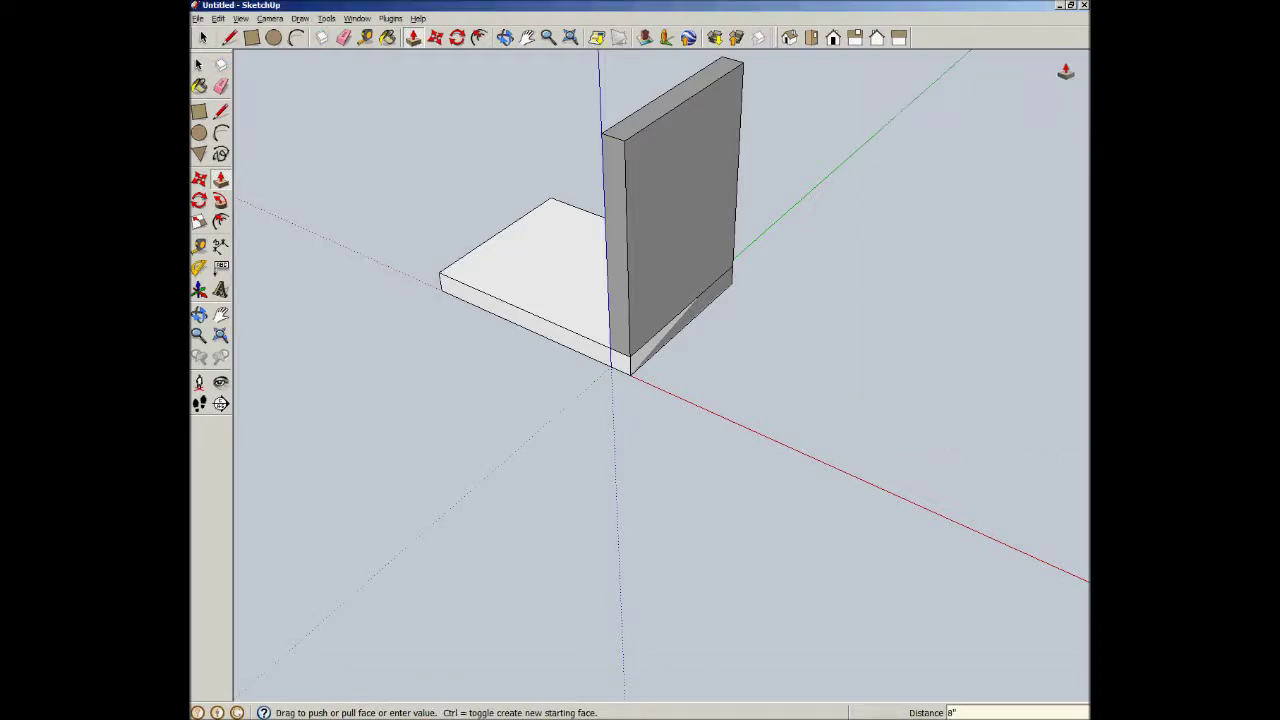
Step: Select all geometry of the white horizontal board and make it a separate component
middle_drag(851, 366, 657, 391)
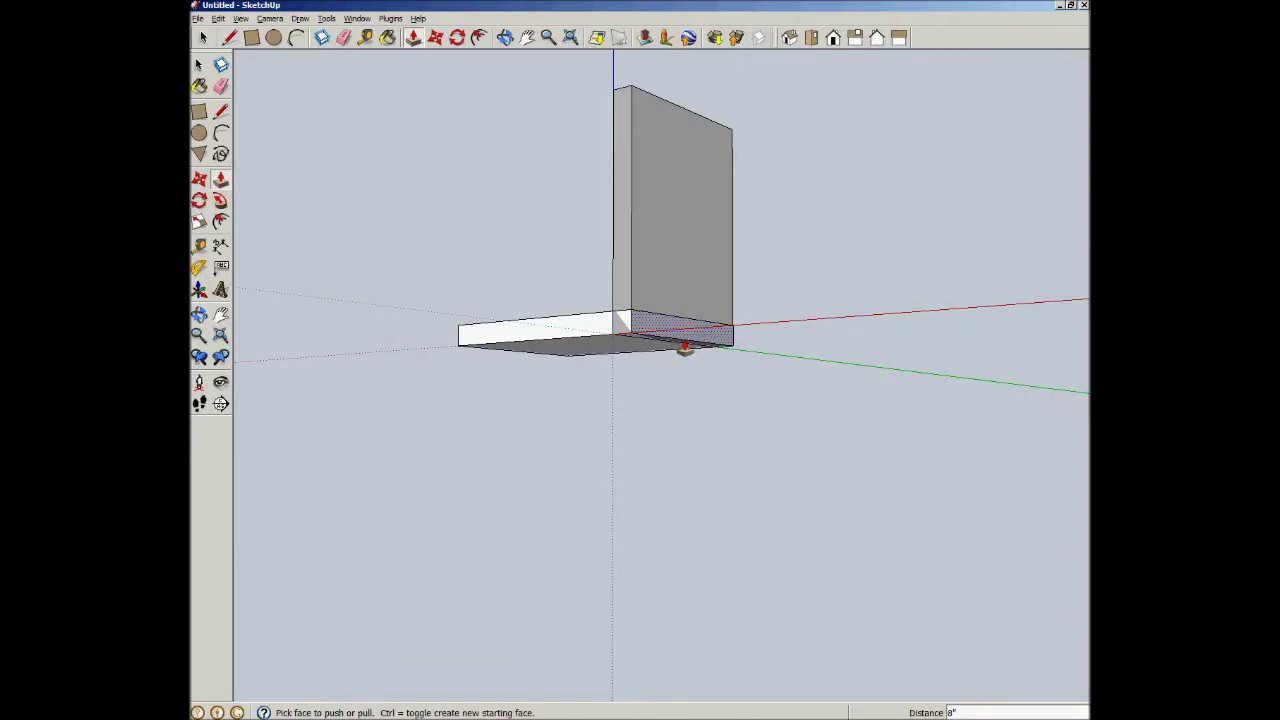
scroll(685, 347, up, 2)
scroll(680, 345, up, 2)
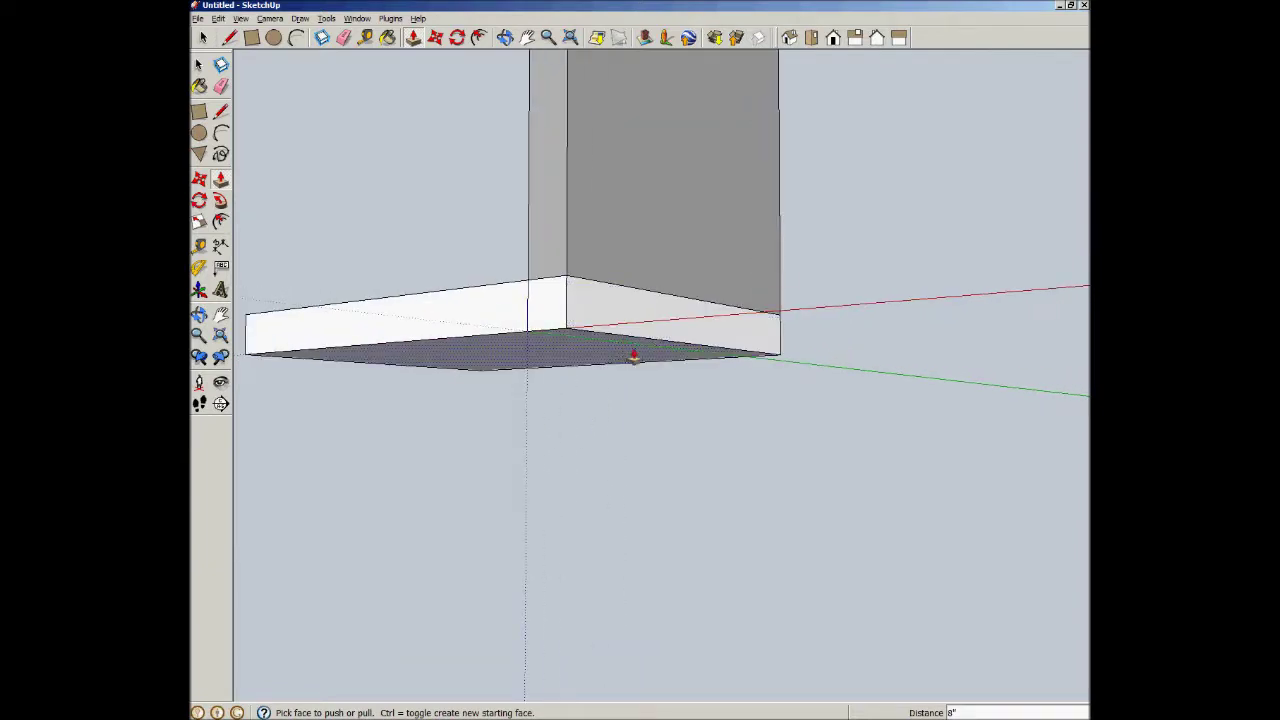
key(space)
triple_click(490, 323)
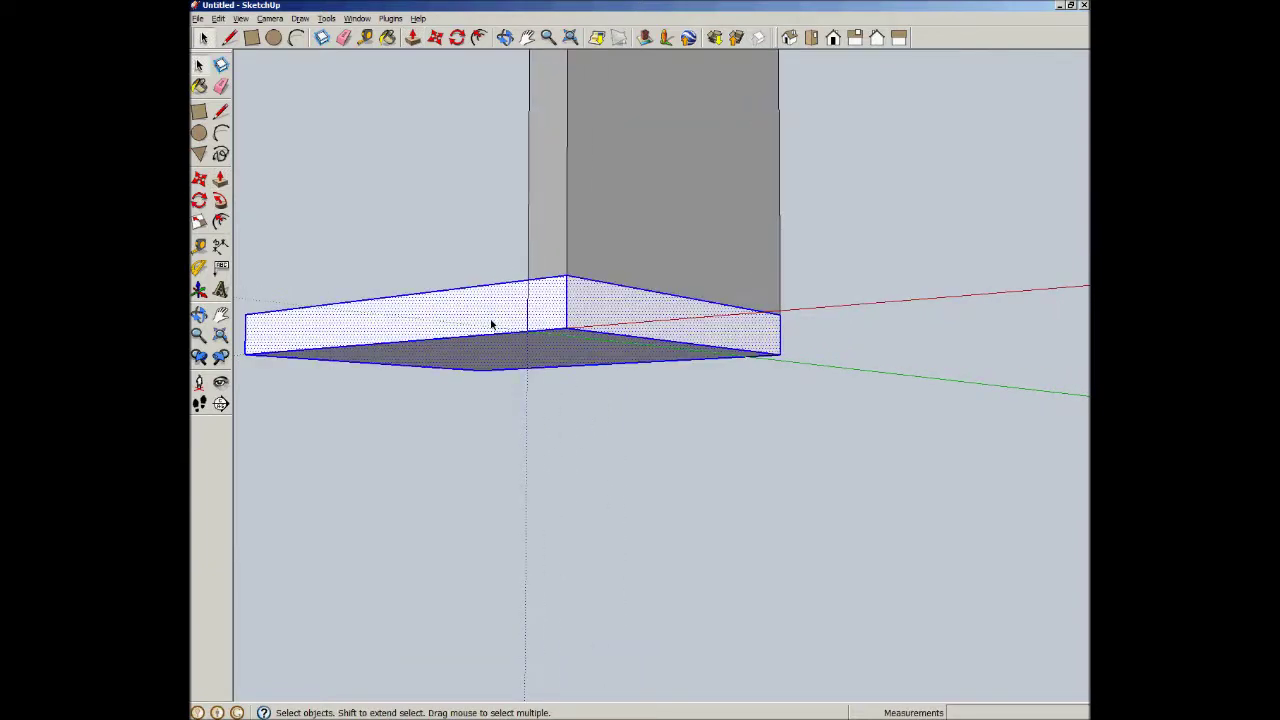
text(gslab)
key(Return)
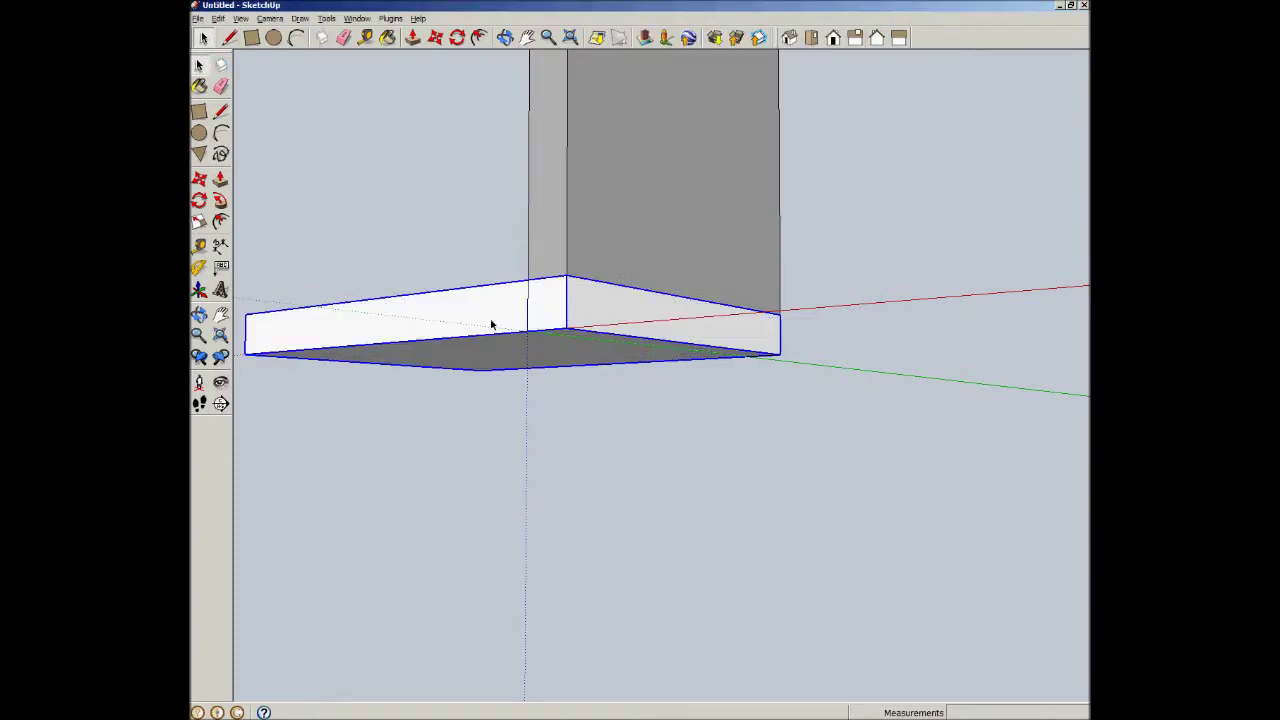
Step: Open the grey tails board component for editing and hide the rest of the model
double_click(610, 248)
middle_drag(645, 397, 610, 160)
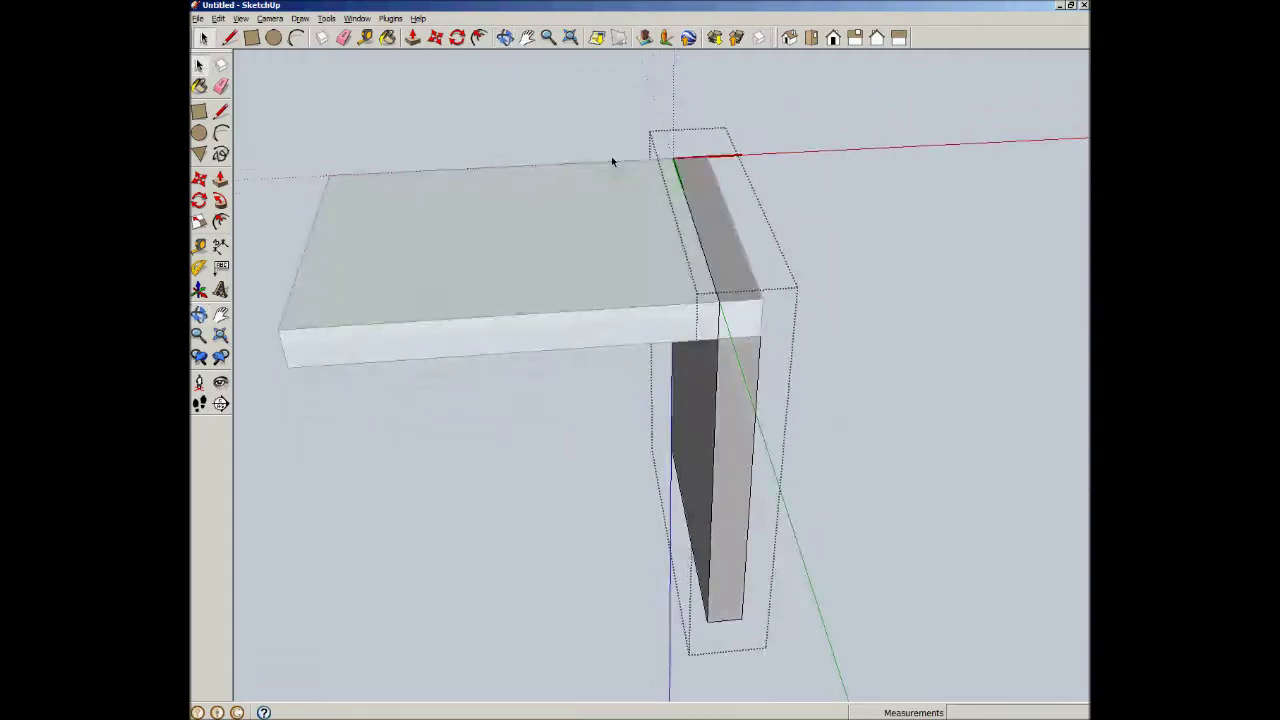
middle_drag(575, 356, 917, 445)
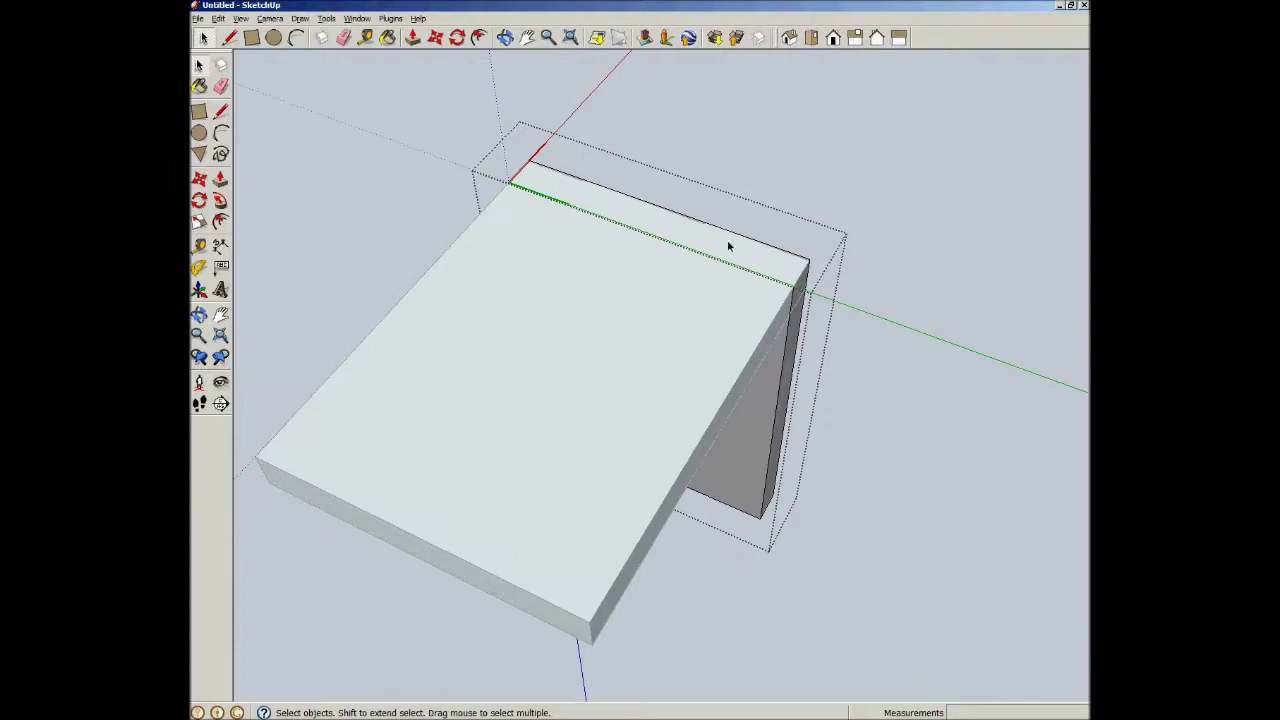
key(ctrl+z)
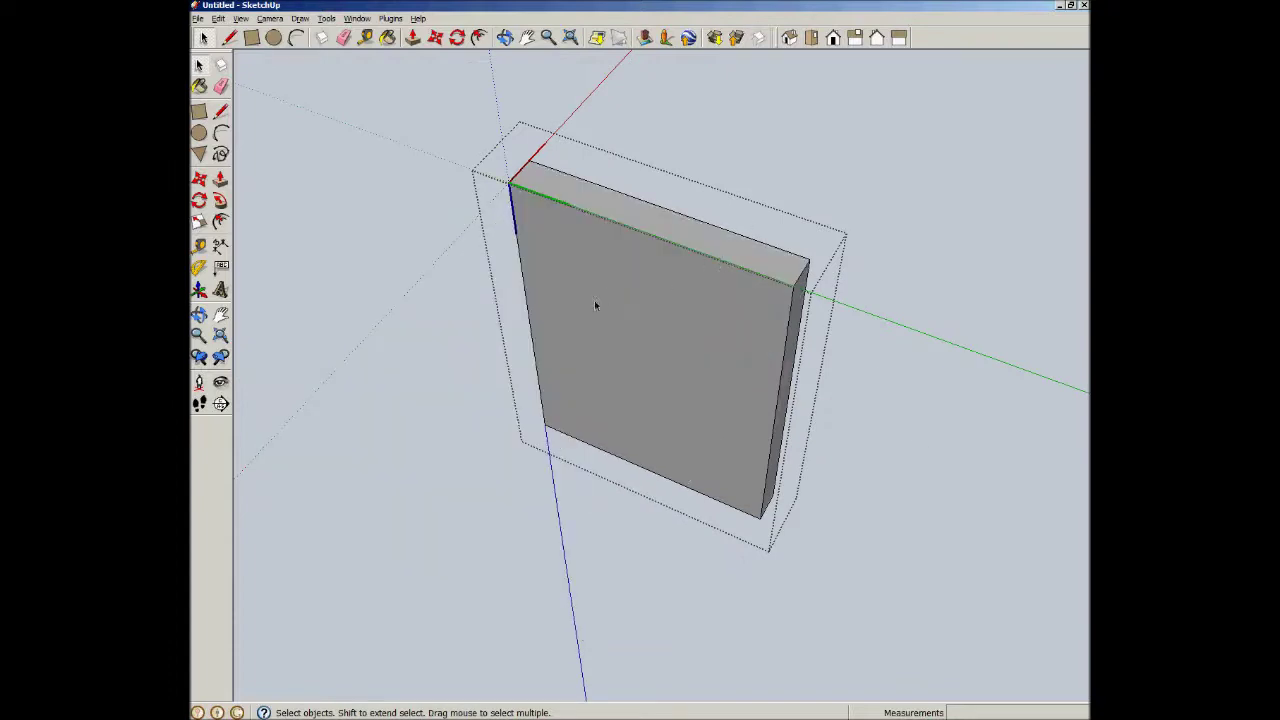
Step: Intersect the tails board's broad inner face with the adjoining board to mark the joint's shoulder line
click(615, 288)
right_click(610, 284)
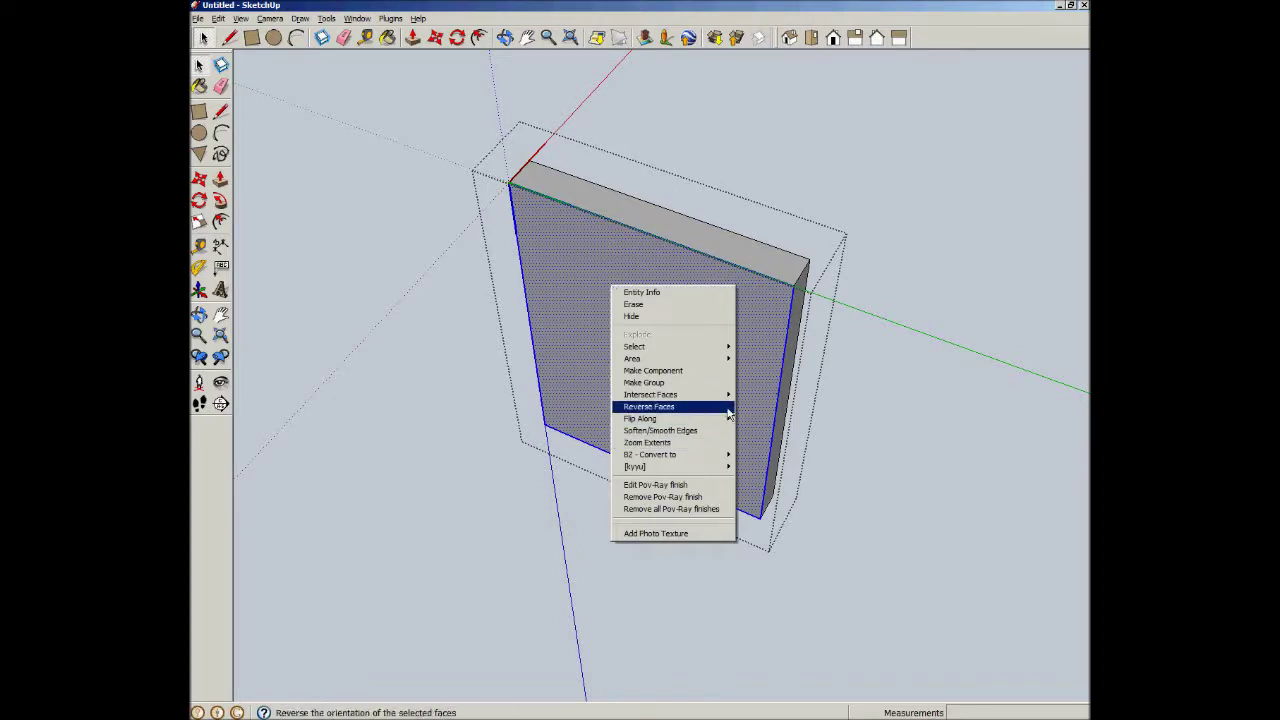
mouse_move(726, 395)
click(595, 396)
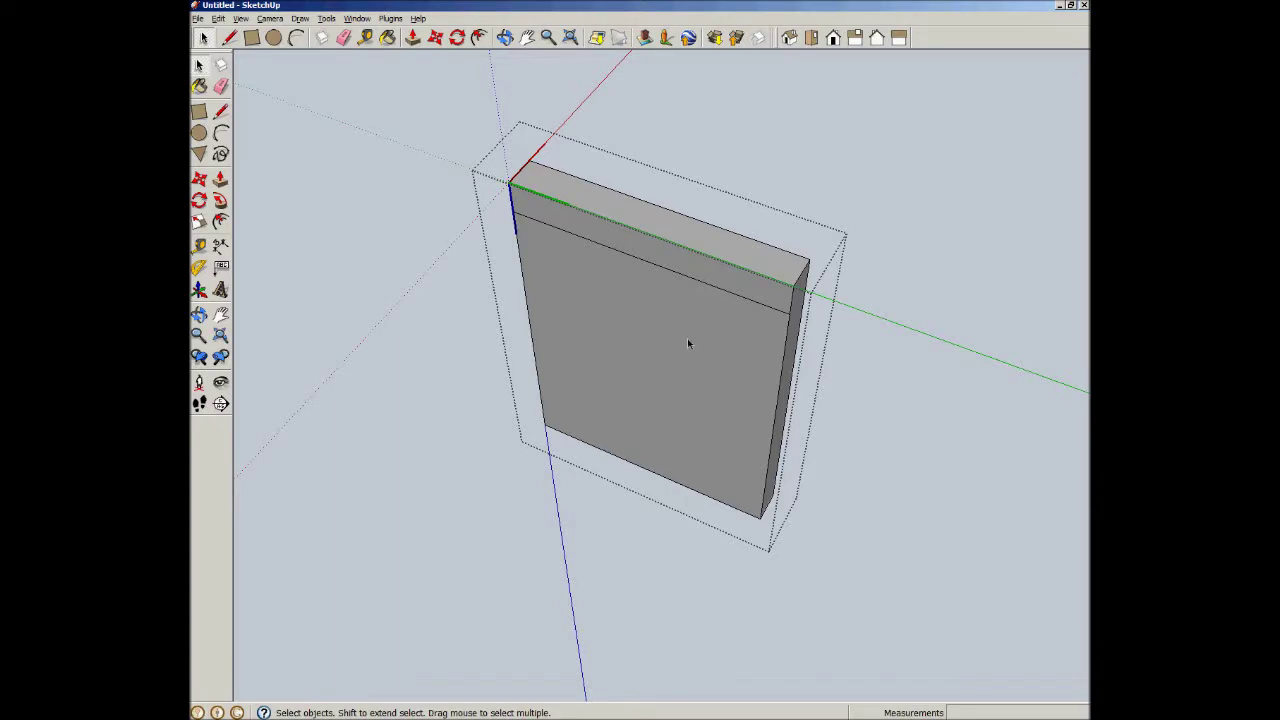
Step: Place Tape Measure guide points 3/8 inch in from both corners along the end edge of the tails board's broad face
middle_drag(687, 364, 704, 288)
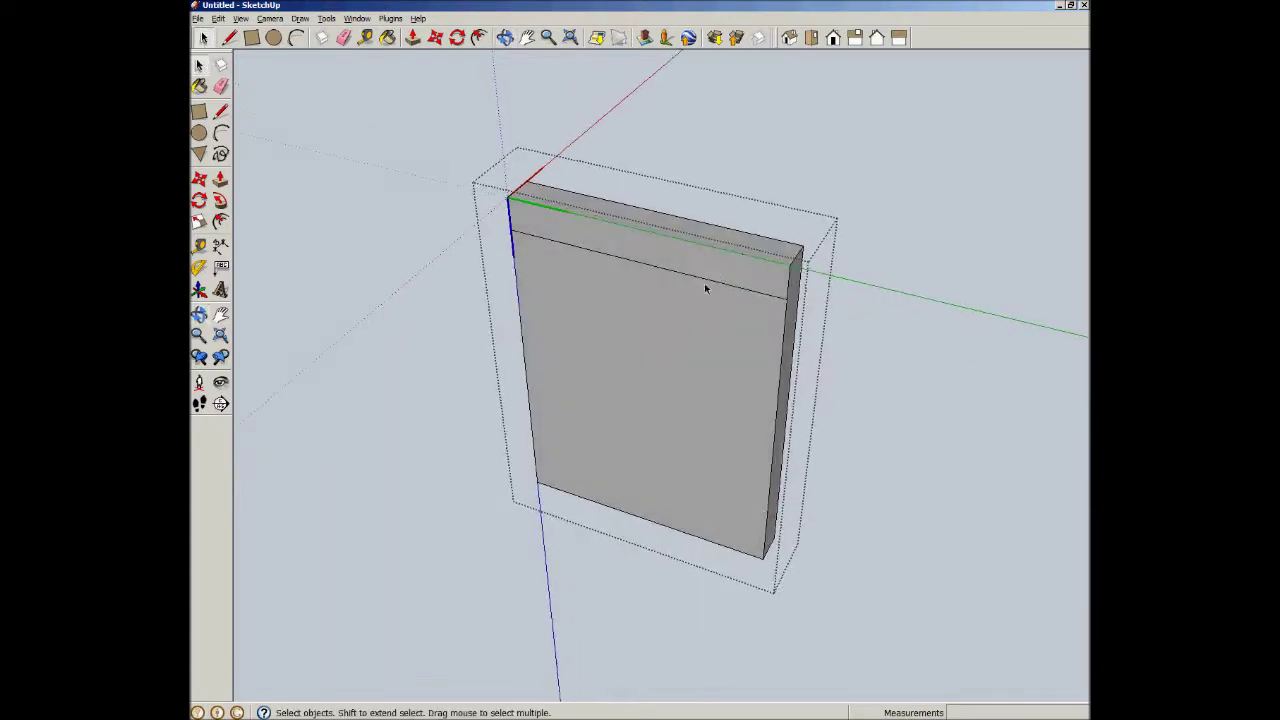
scroll(704, 310, up, 4)
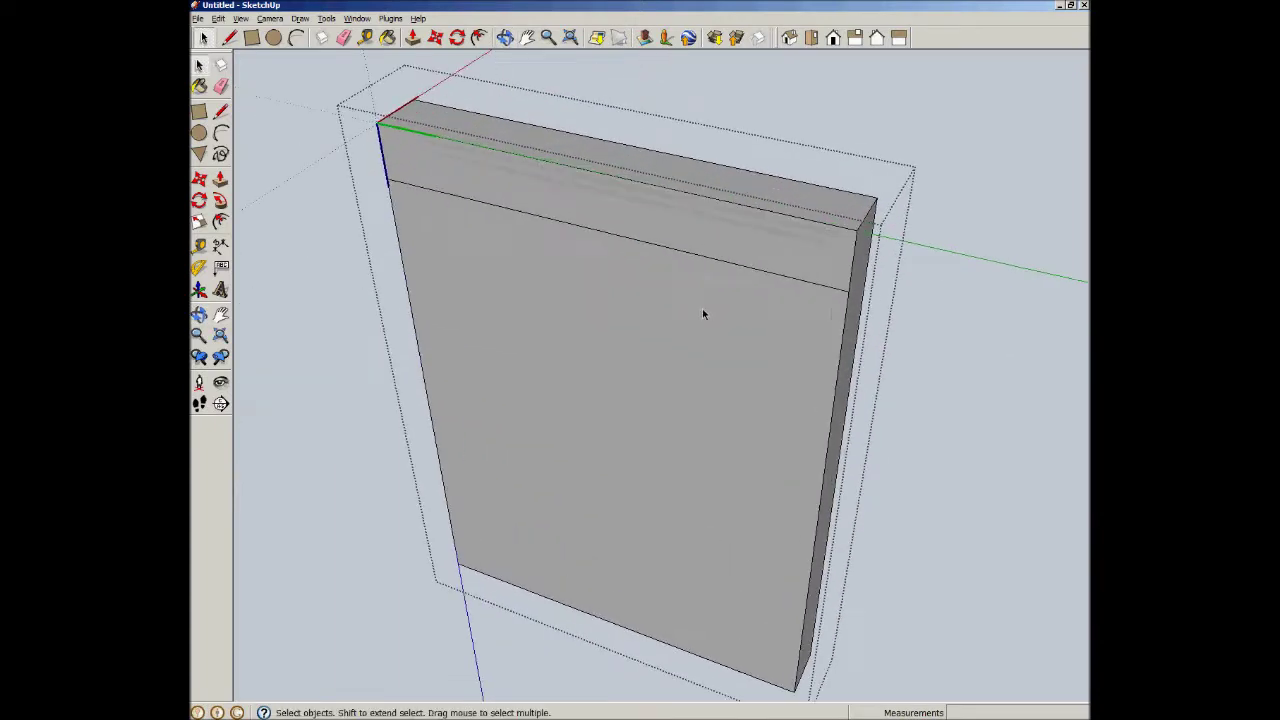
click(199, 245)
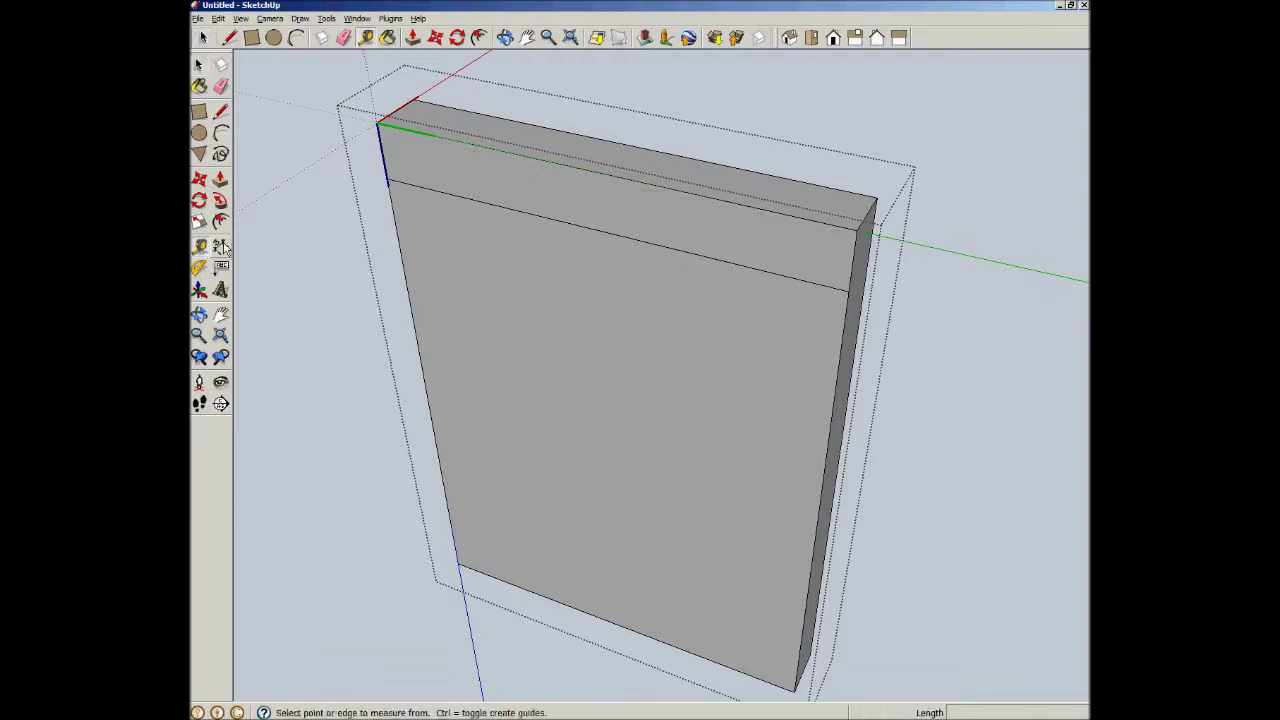
click(386, 114)
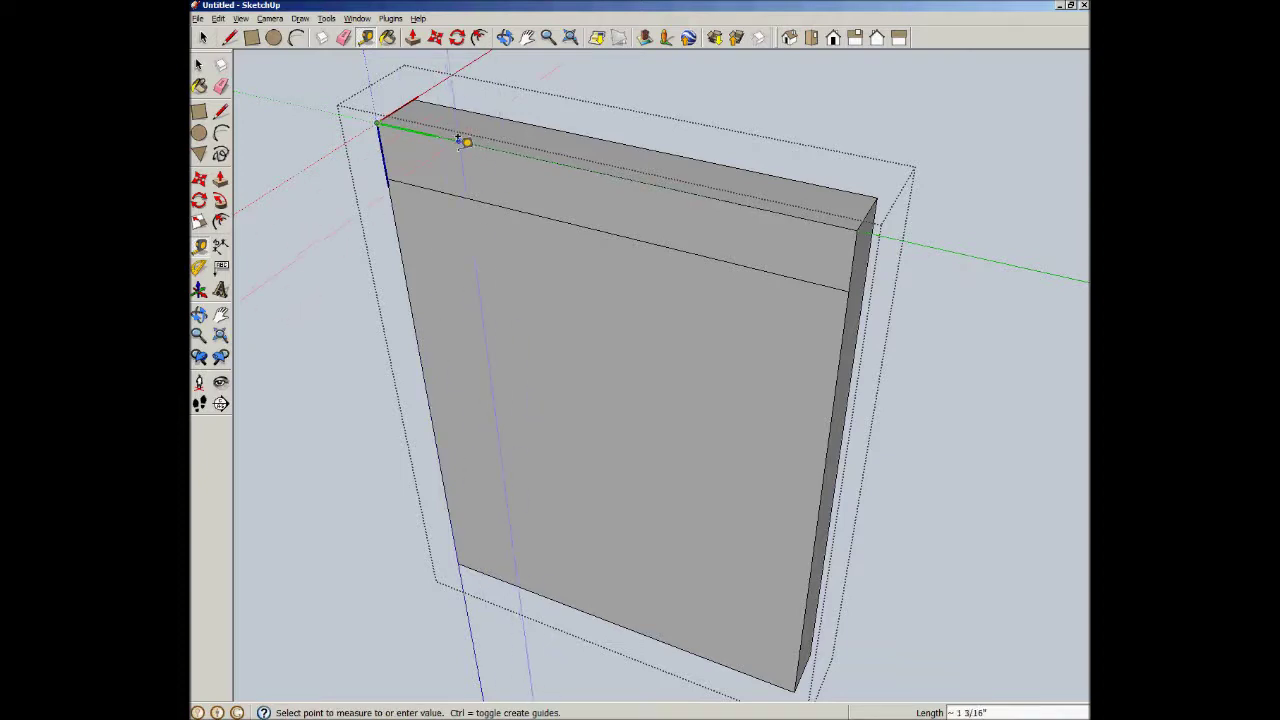
text(3/8)
key(Return)
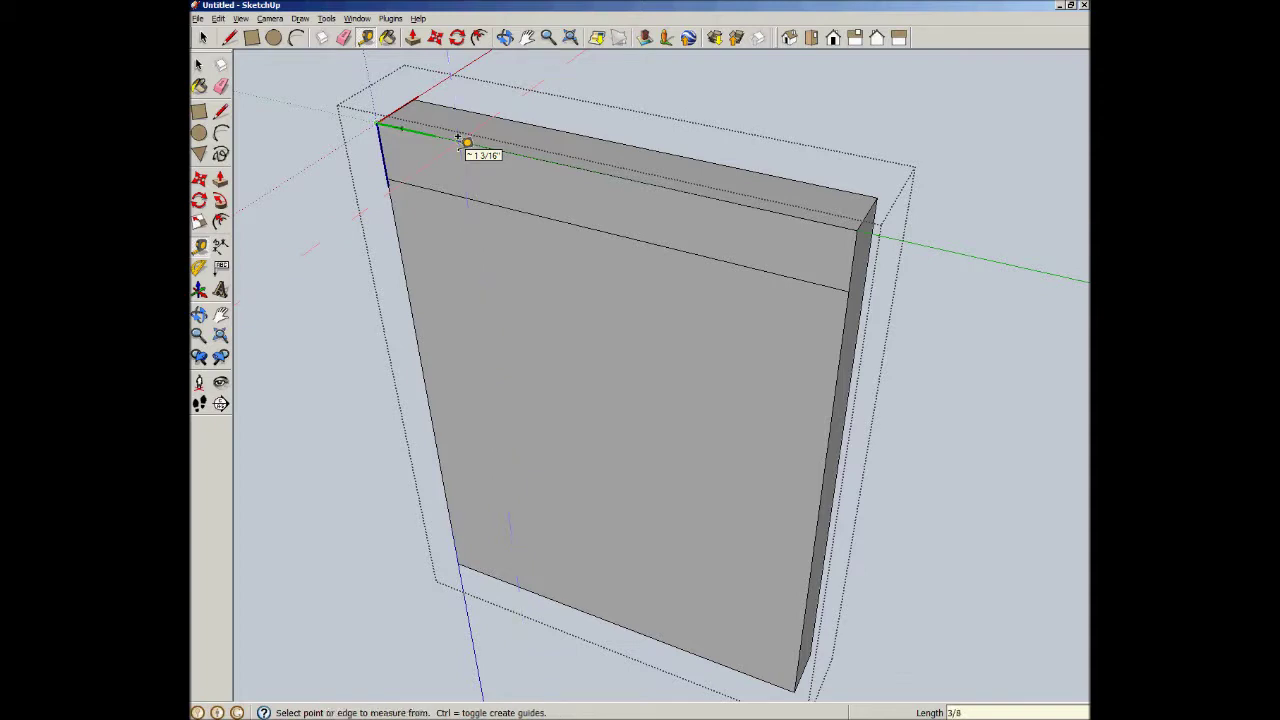
click(864, 222)
text(3/)
key(Return)
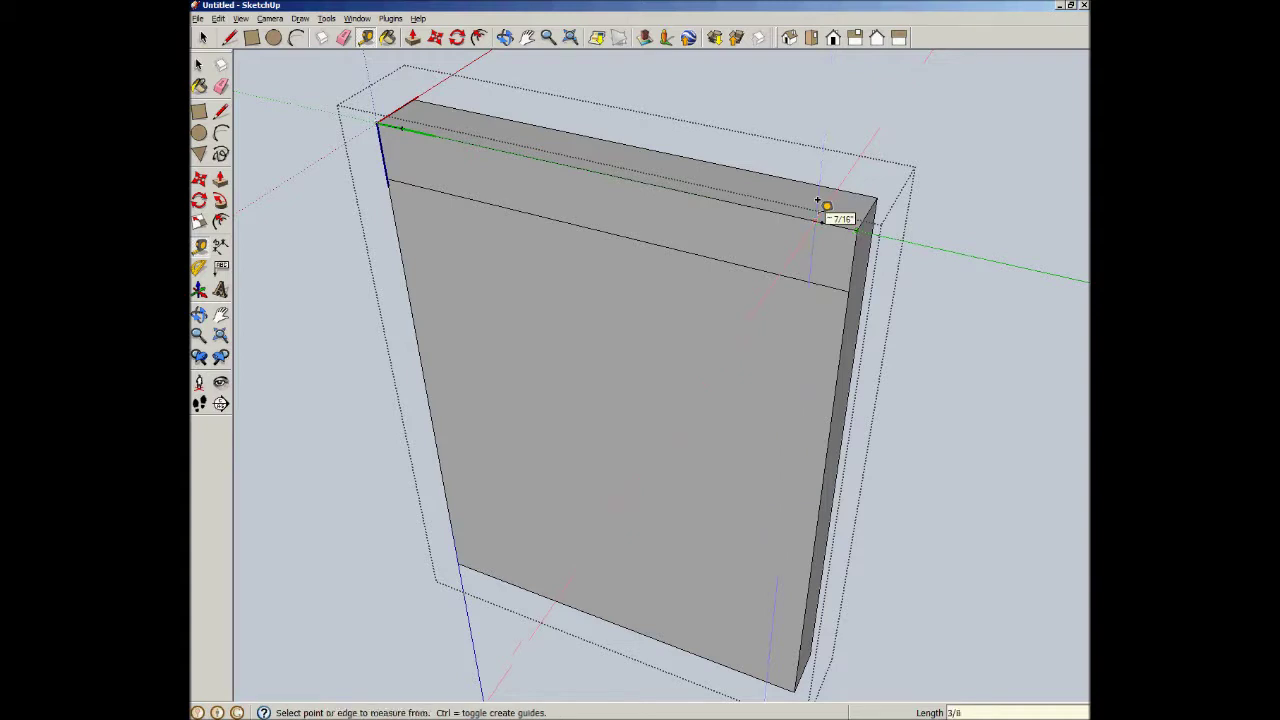
Step: Create a 14-degree Protractor guide through the guide point nearest the origin, slanting inward across the shoulder line
click(199, 268)
middle_drag(463, 466, 663, 488)
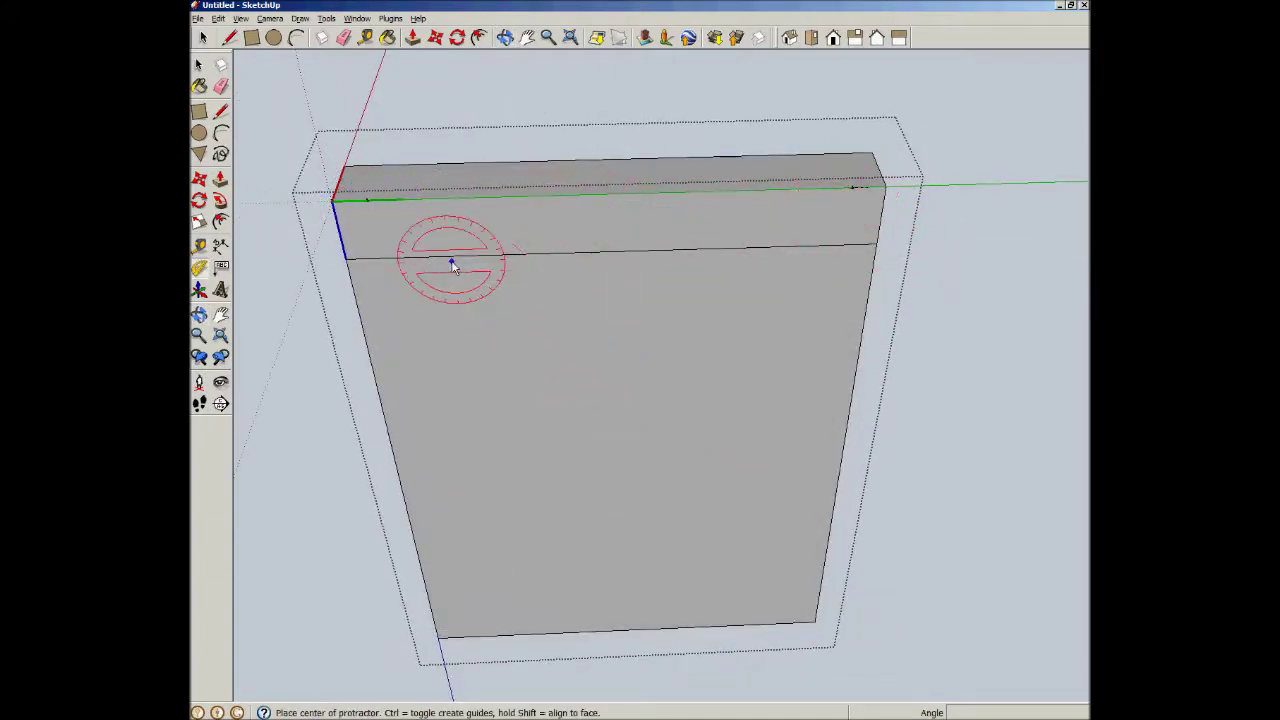
scroll(451, 265, up, 3)
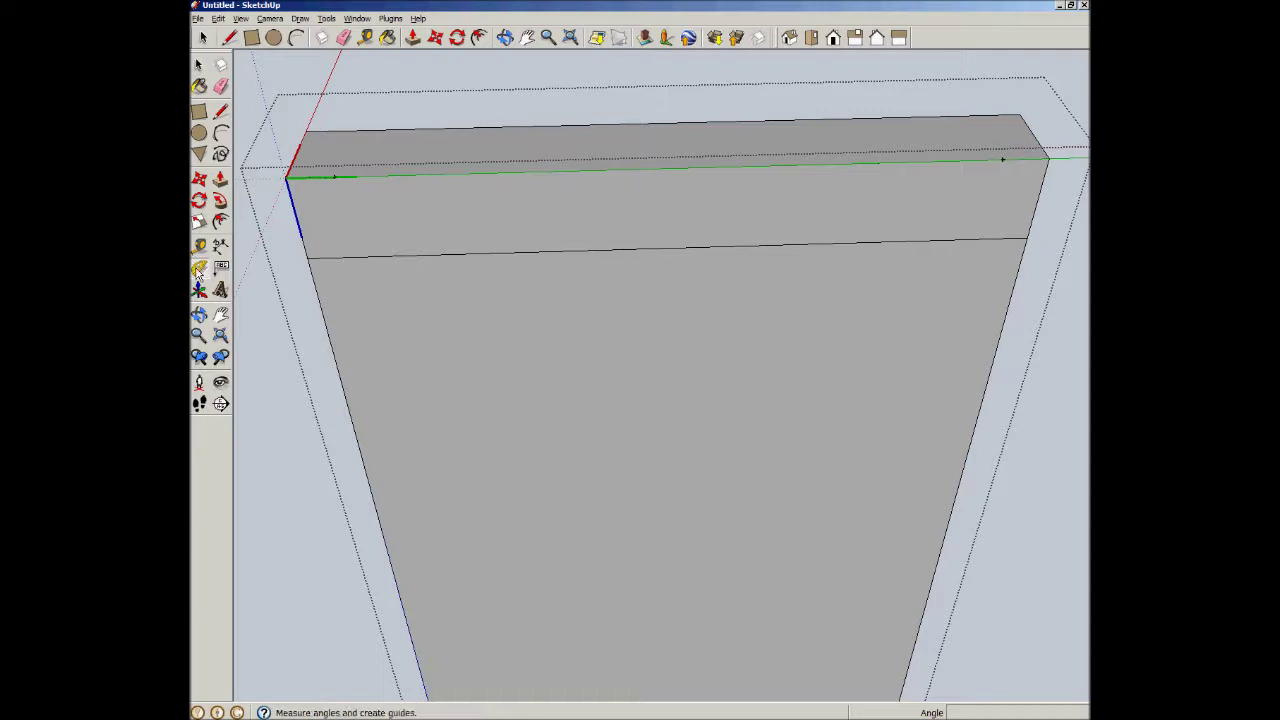
click(335, 182)
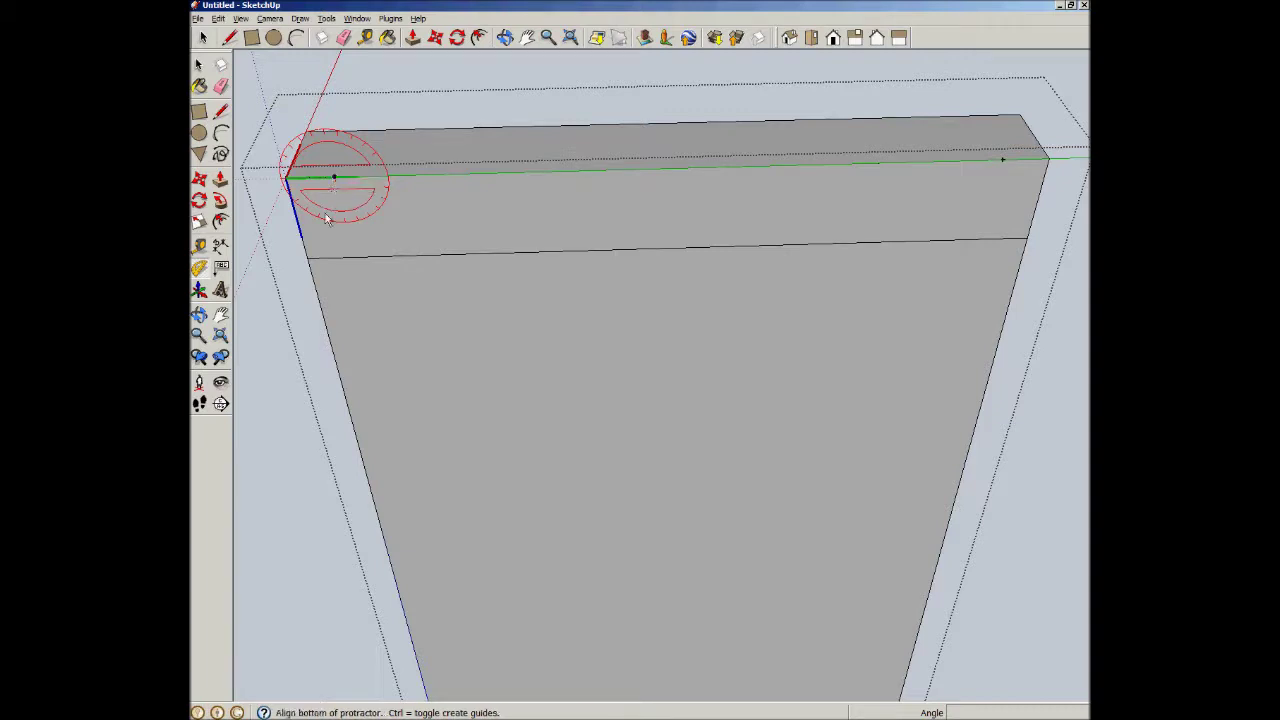
click(353, 259)
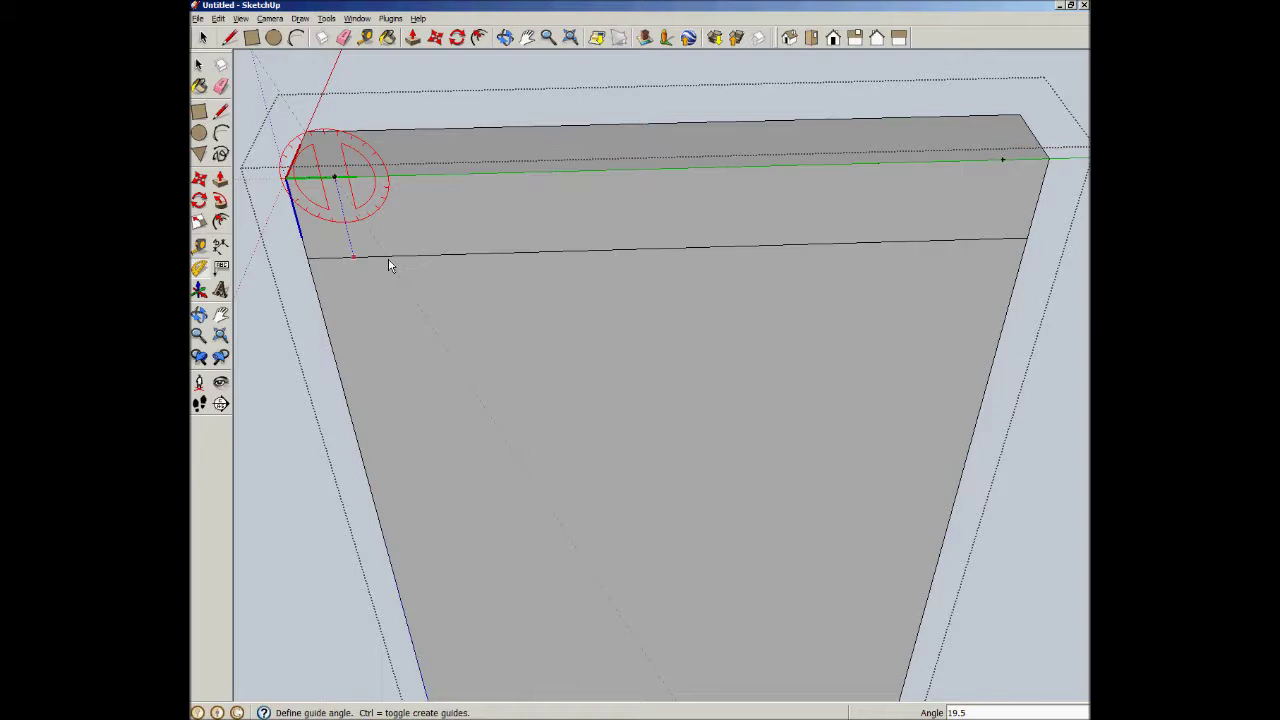
text(14)
key(Return)
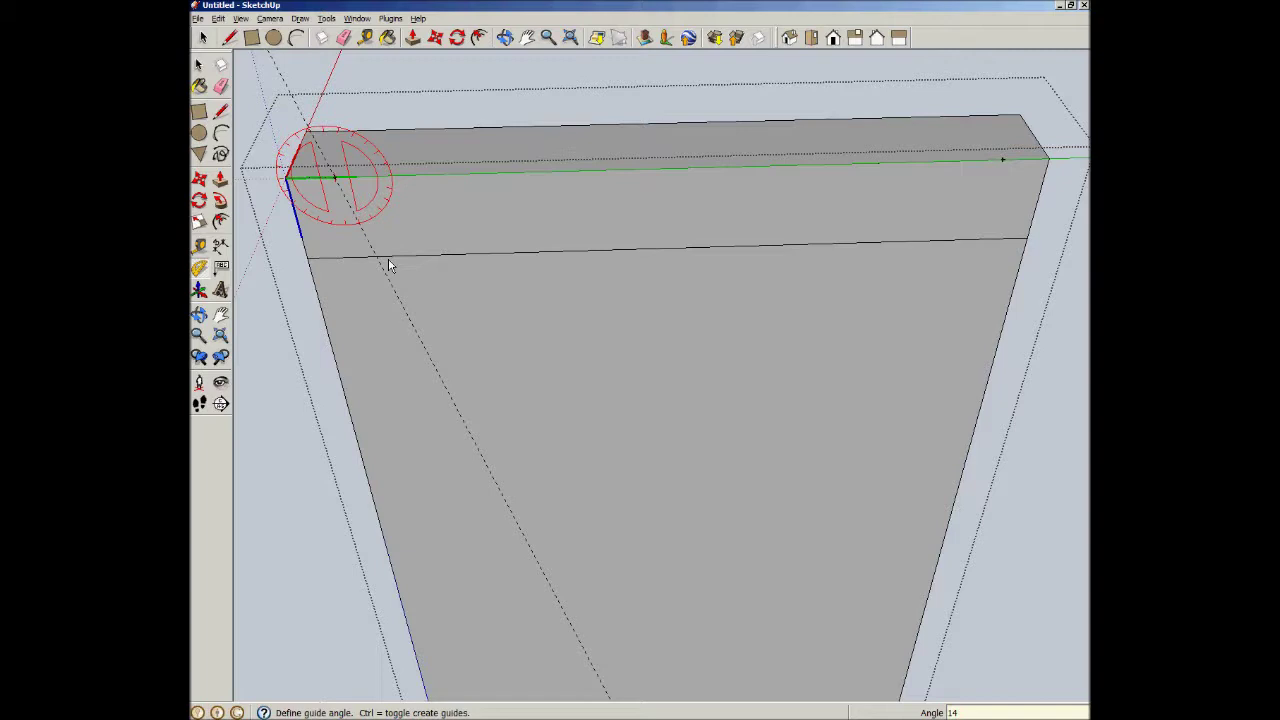
Step: Place a guide point 1 inch further along the end edge from the guide point nearest the origin
key(t)
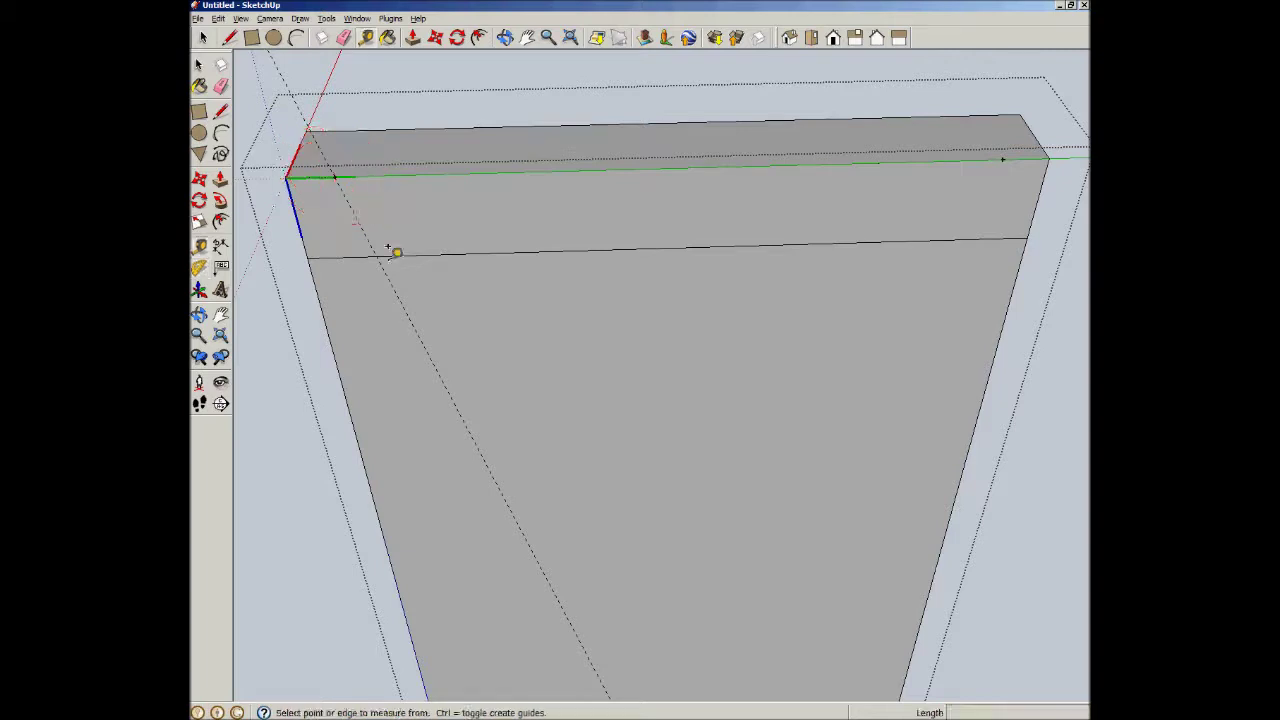
click(335, 176)
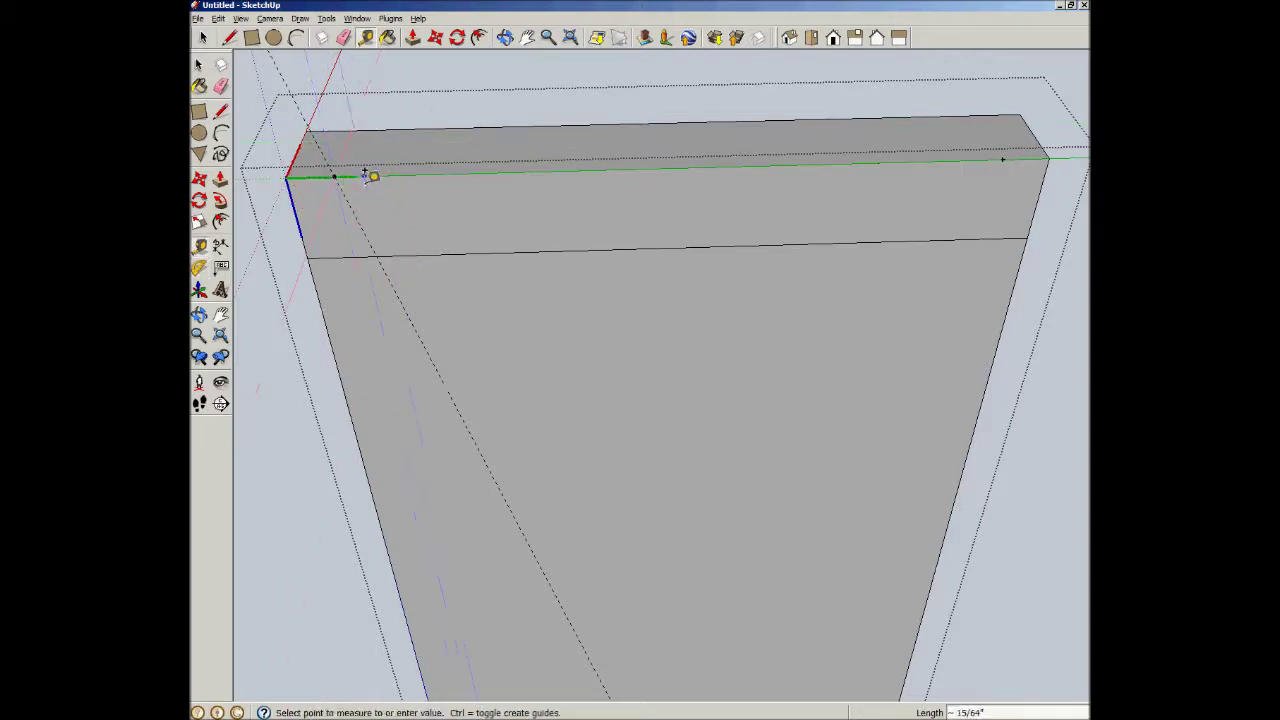
click(461, 161)
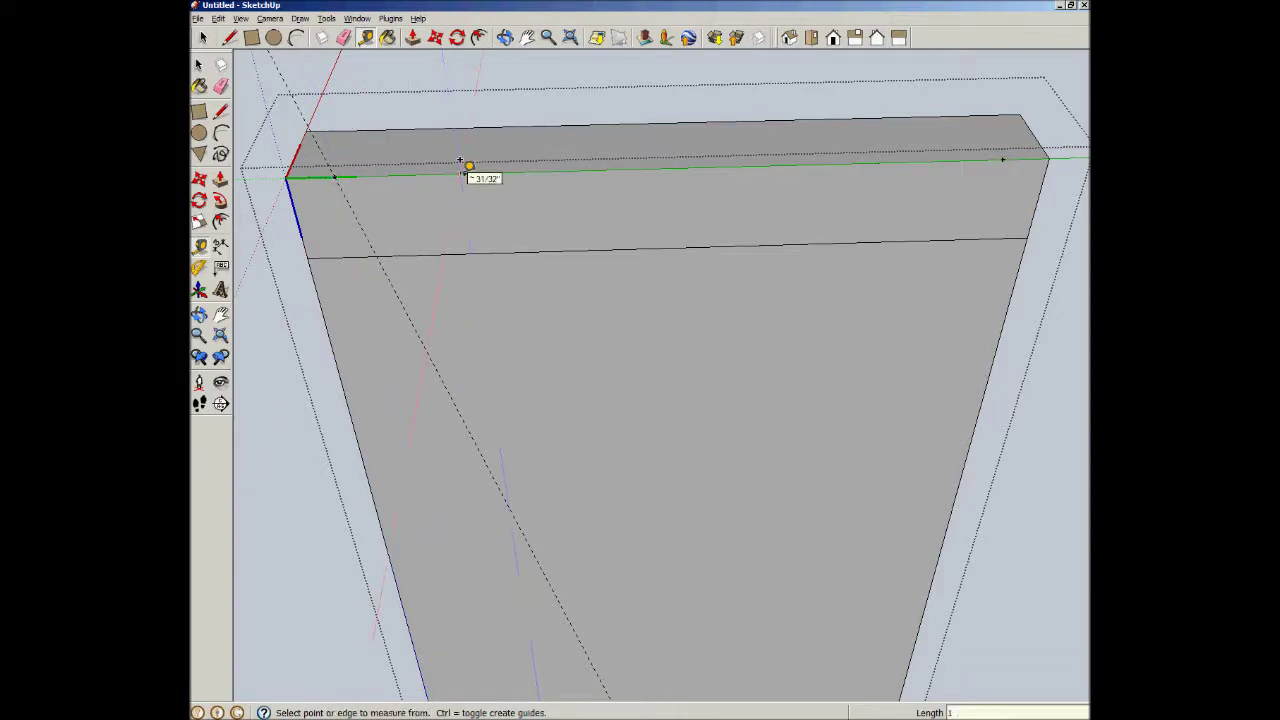
Step: Create a mirrored 14-degree Protractor guide through the new guide point, converging with the first angled guide
click(199, 265)
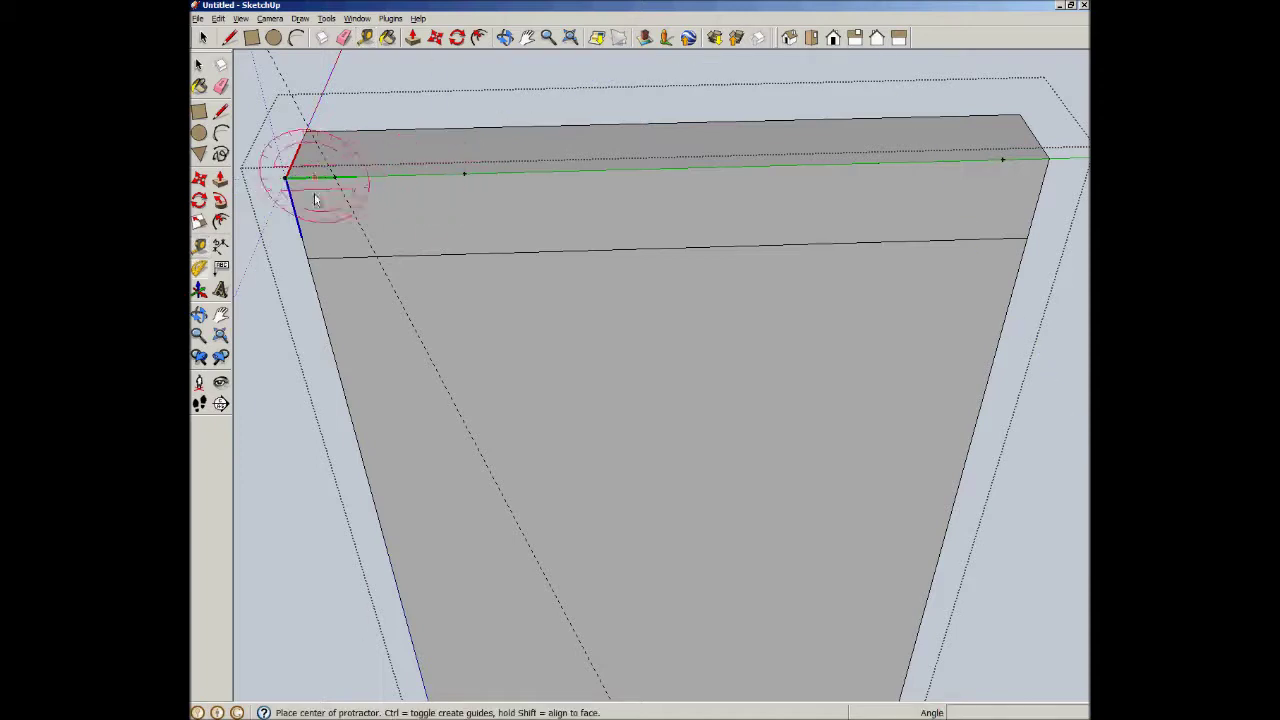
click(464, 175)
click(472, 255)
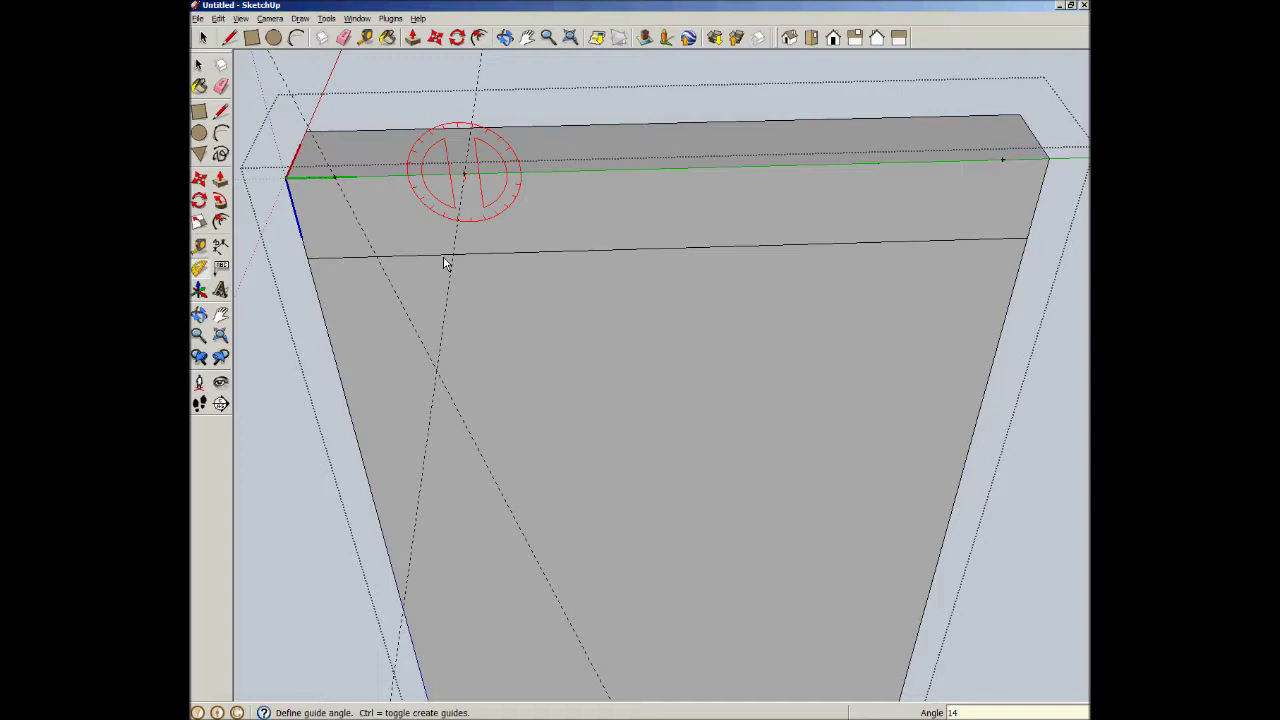
click(446, 262)
Step: Draw the first tail's two slanted sides along the angled guides, from the end edge to the shoulder line
key(l)
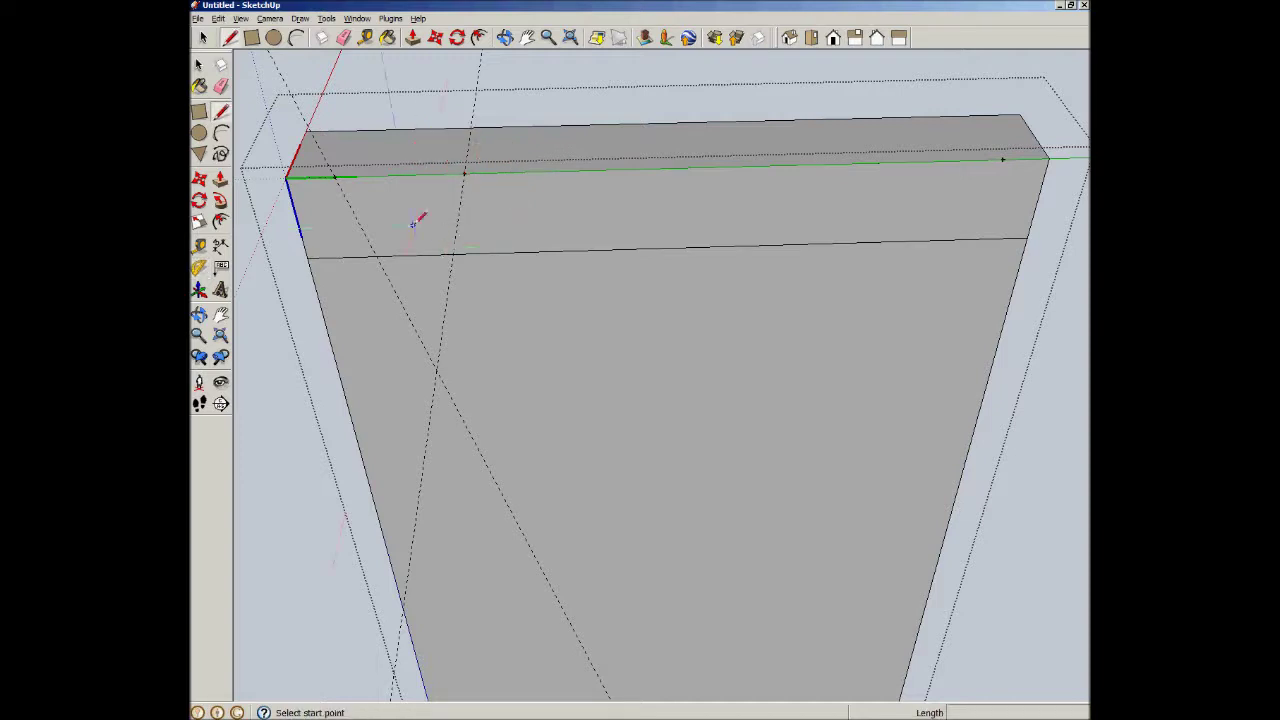
click(336, 177)
click(376, 256)
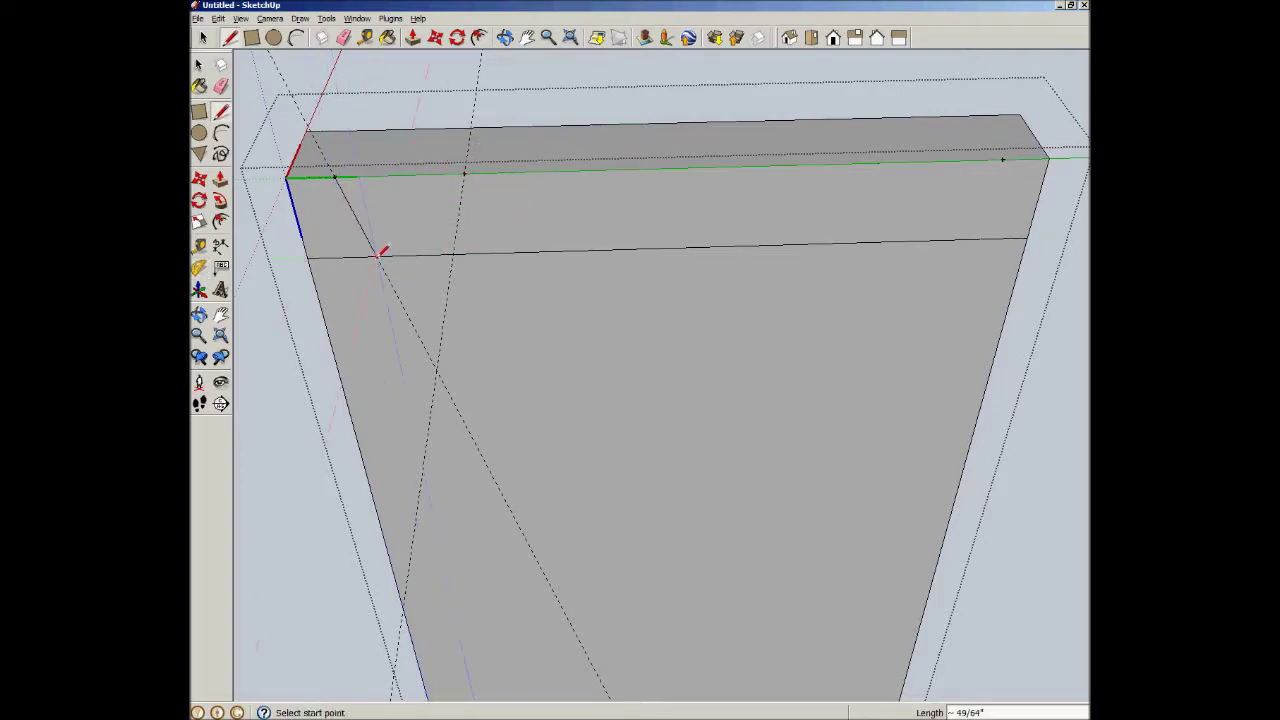
click(464, 173)
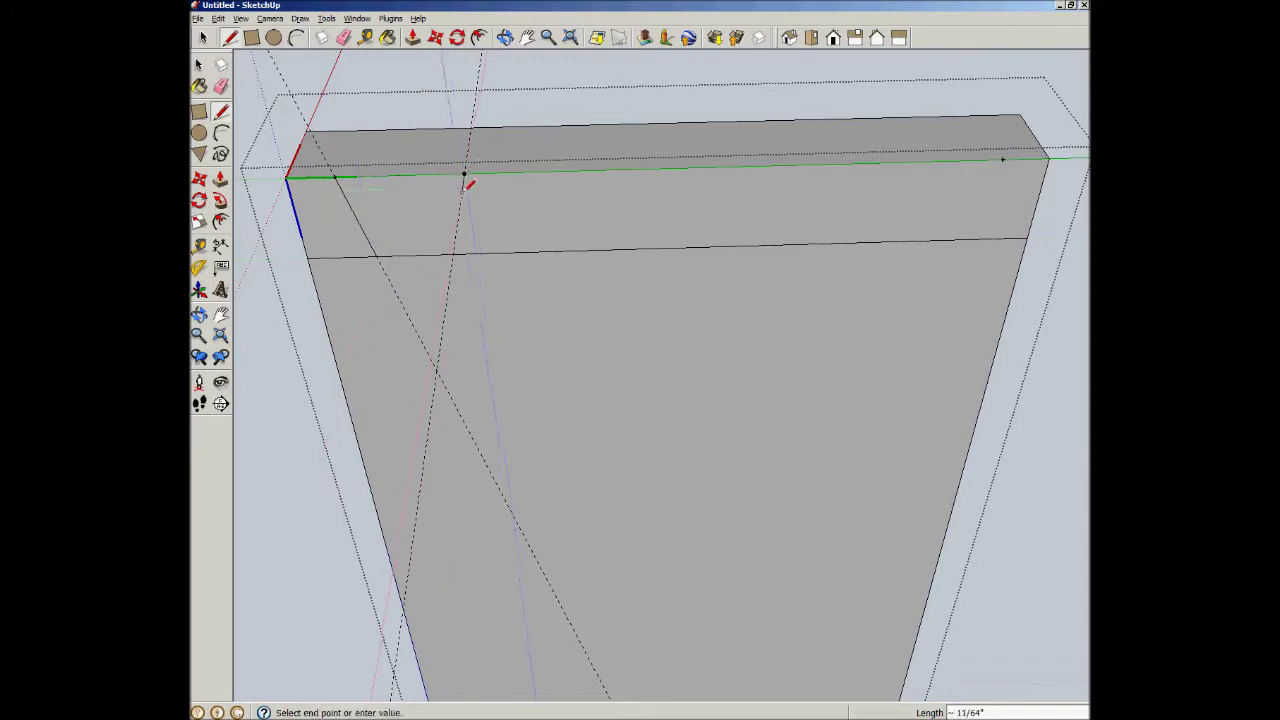
click(454, 252)
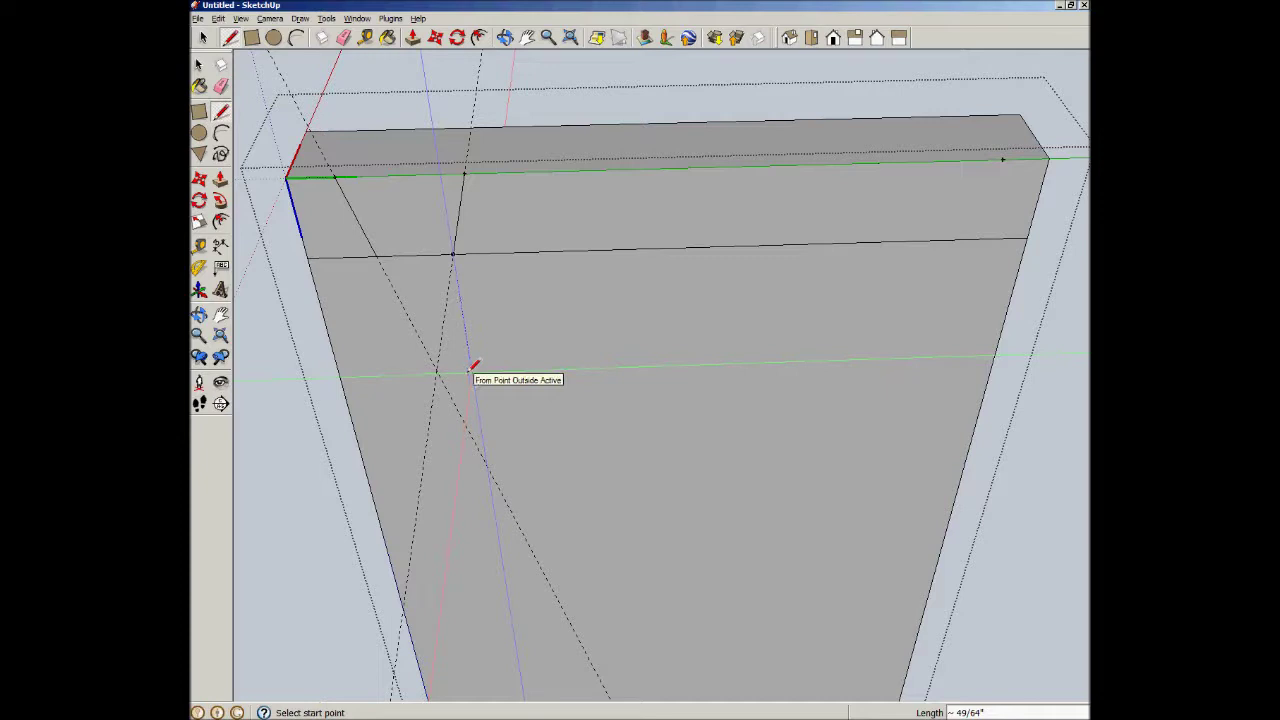
Step: Copy the tail face and its edges 4 1/4 inches along the end edge so its outer corner meets the far guide point
key(space)
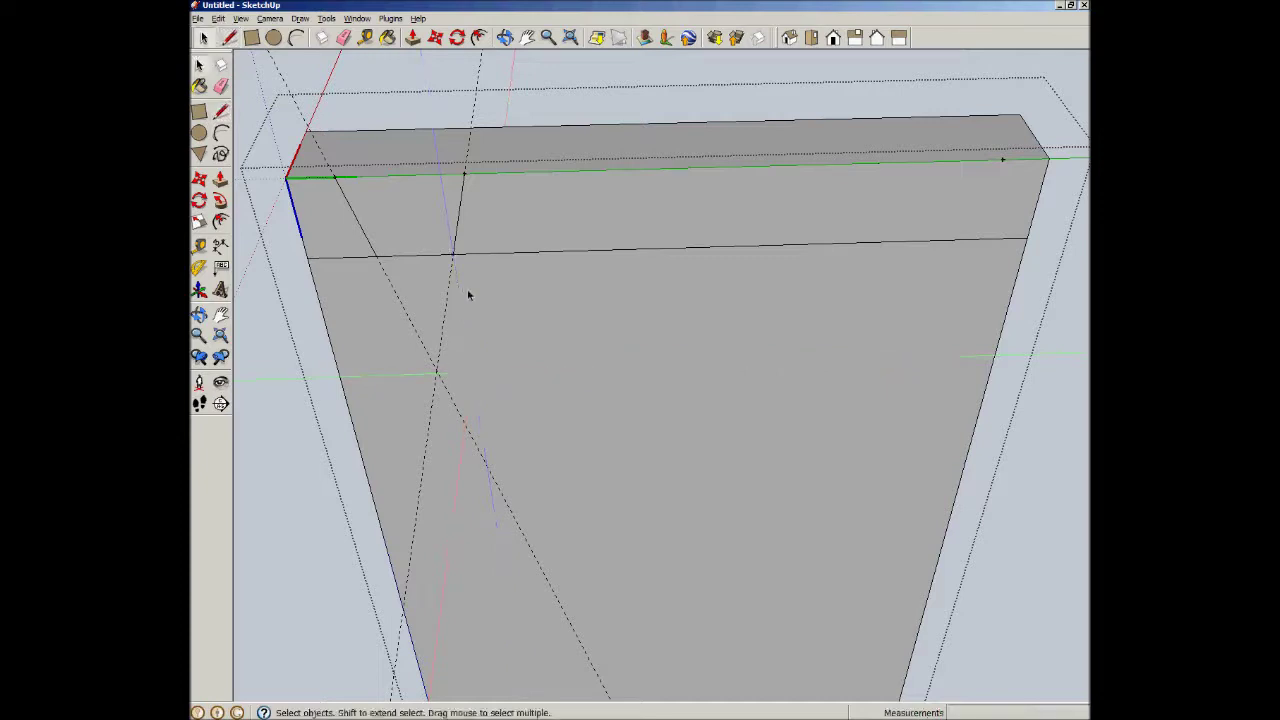
click(393, 222)
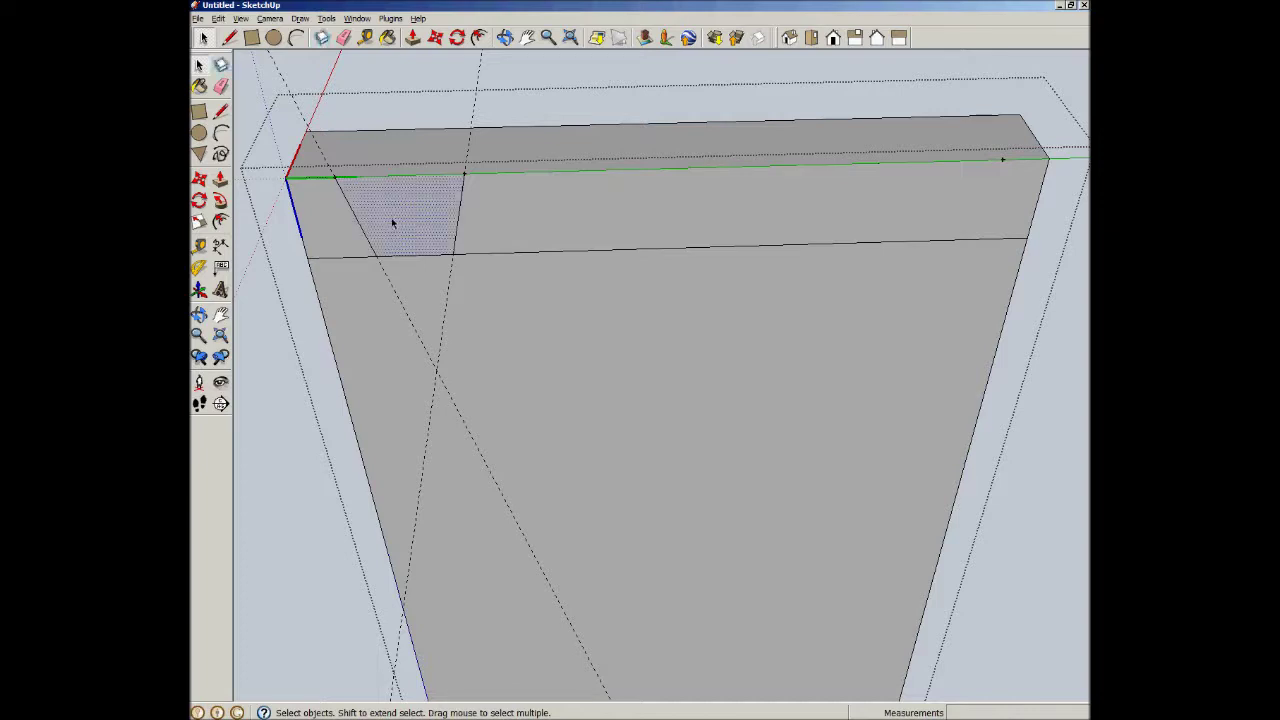
double_click(391, 217)
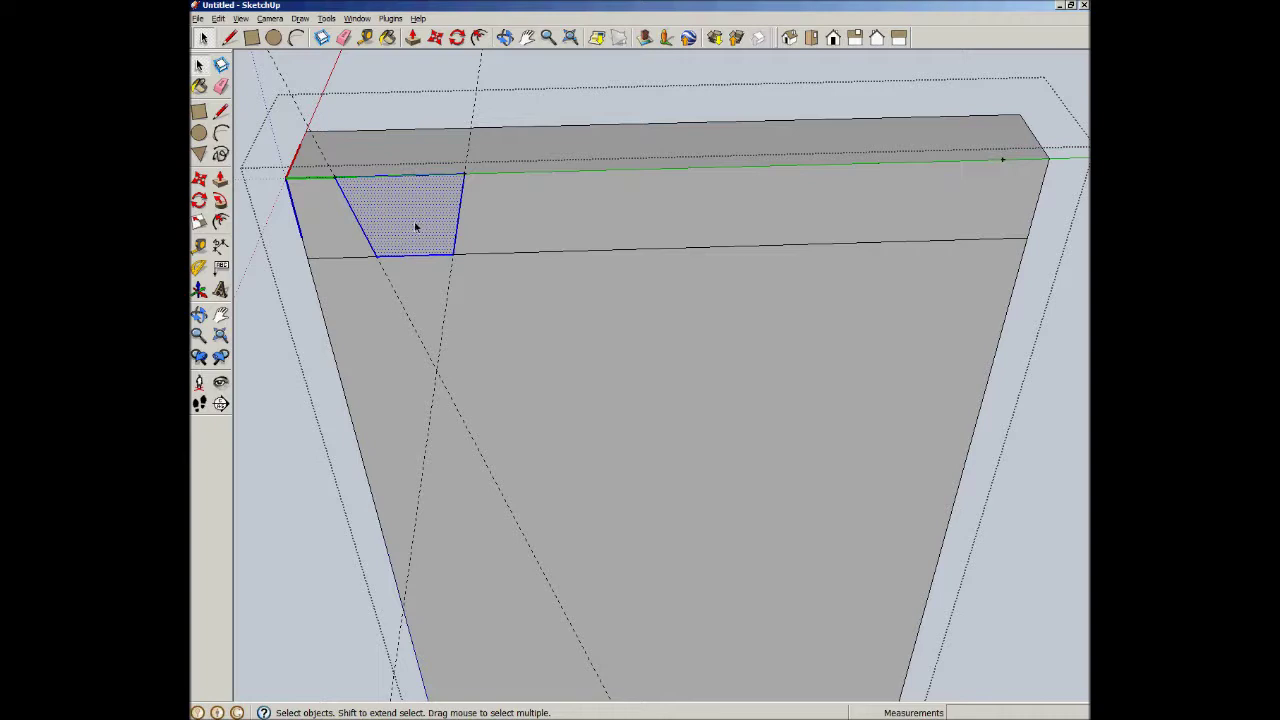
key(m)
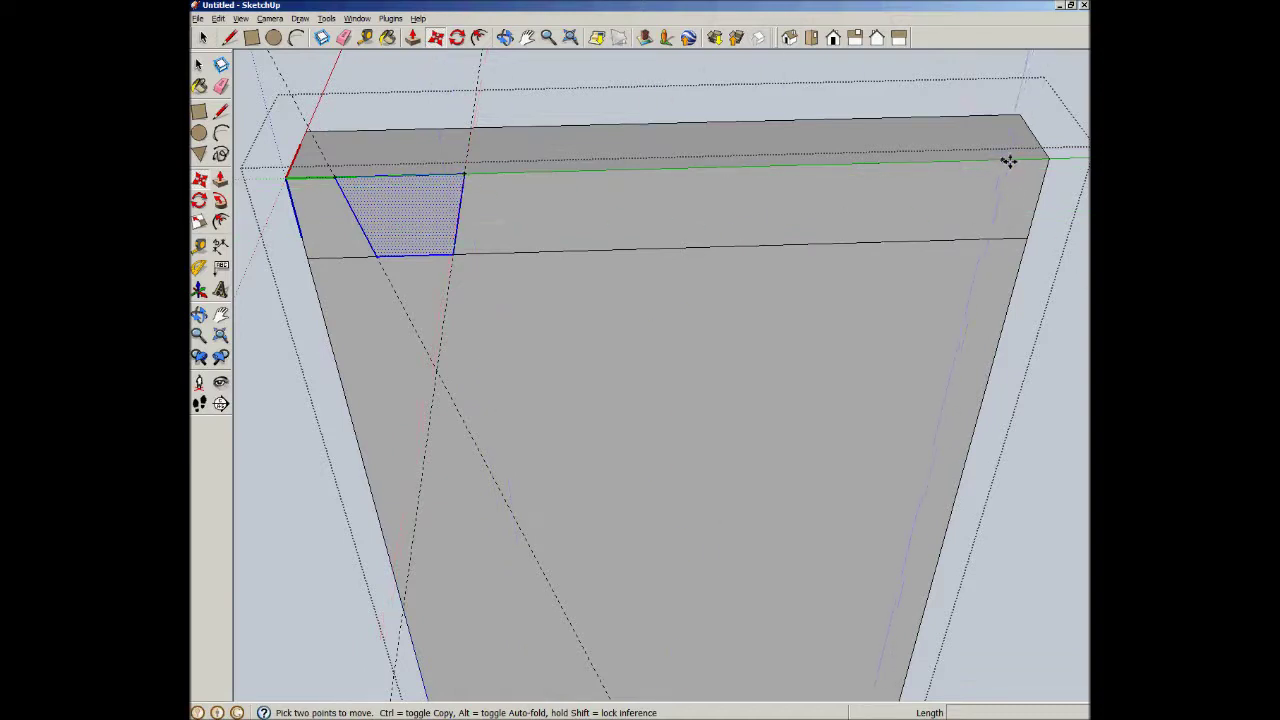
click(463, 176)
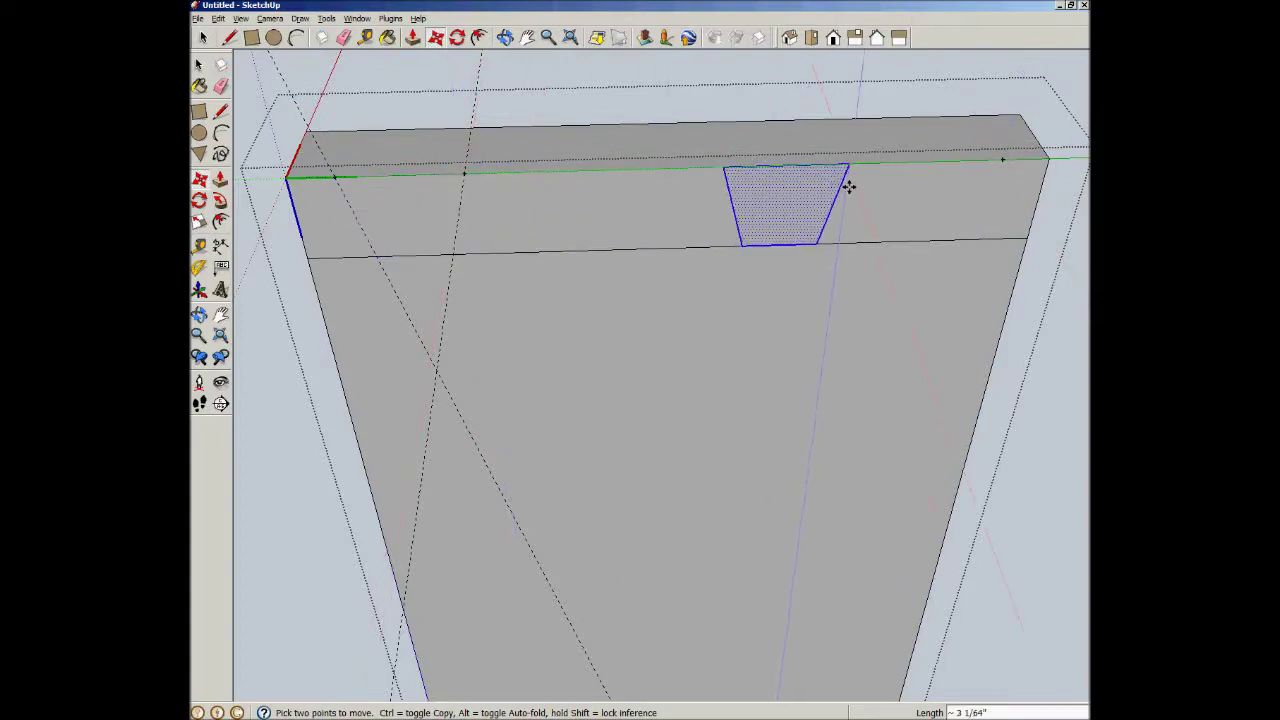
key(ctrl)
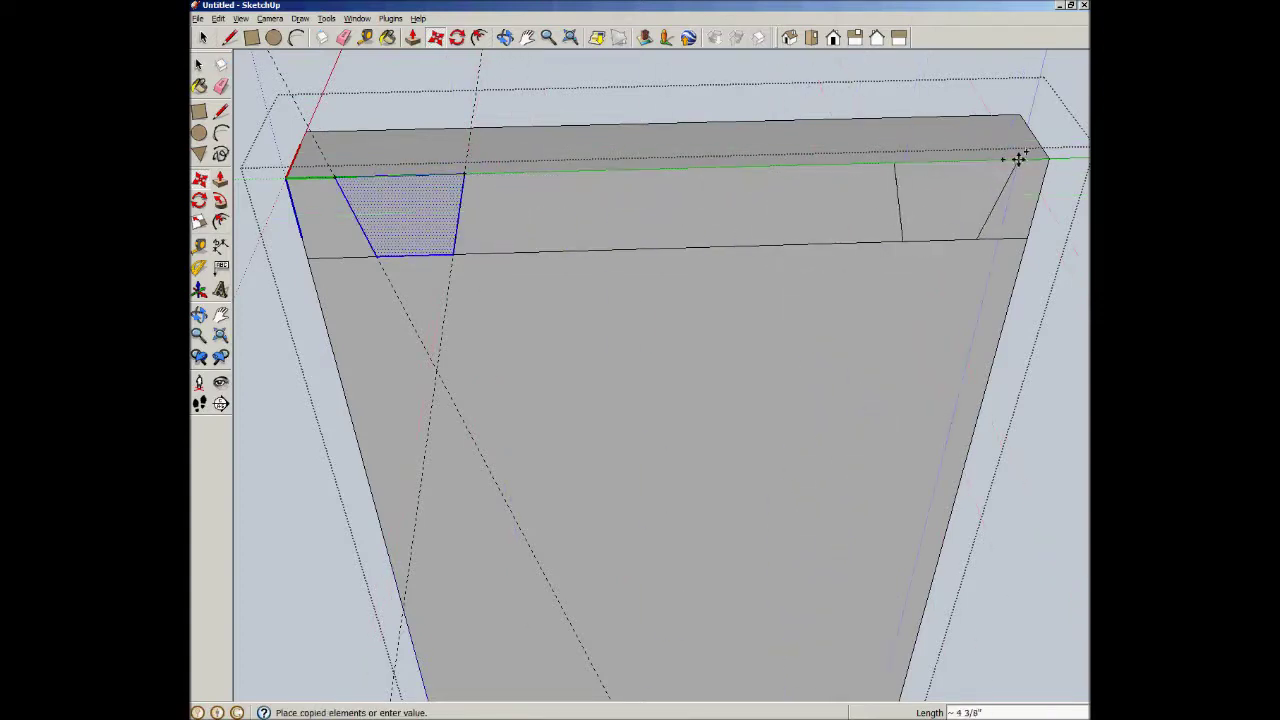
scroll(1003, 160, up, 3)
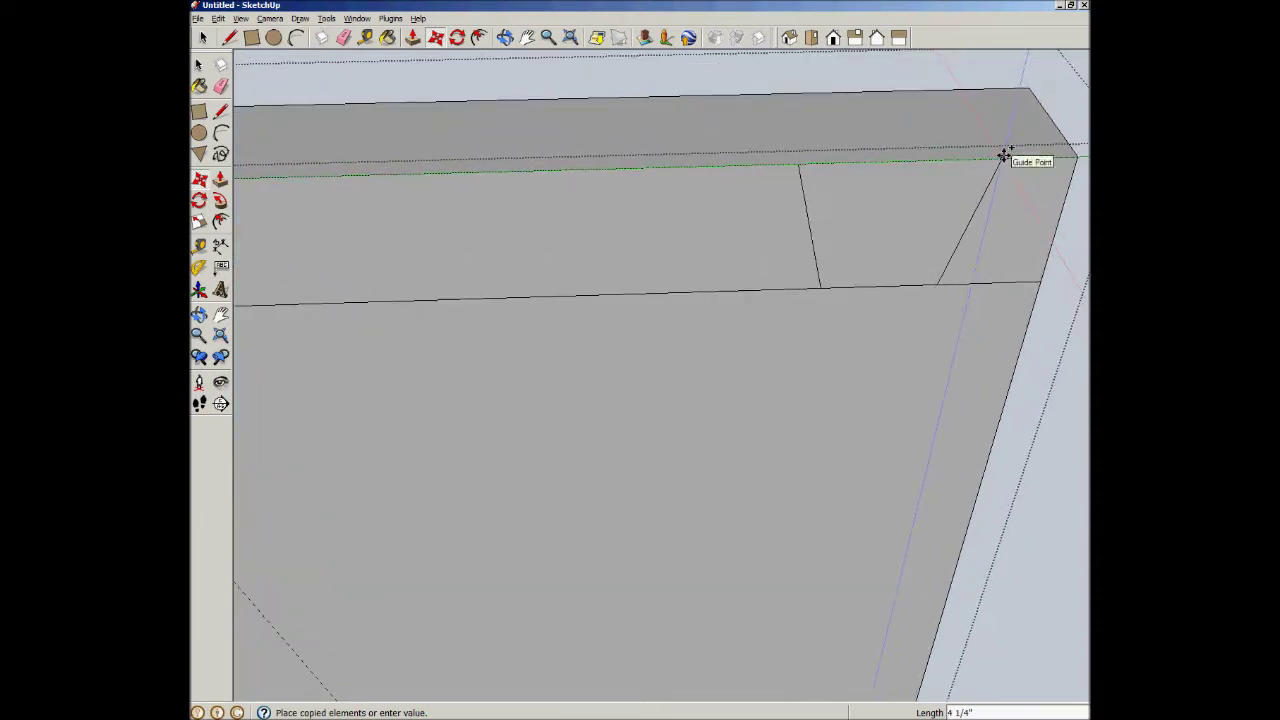
scroll(1003, 157, down, 3)
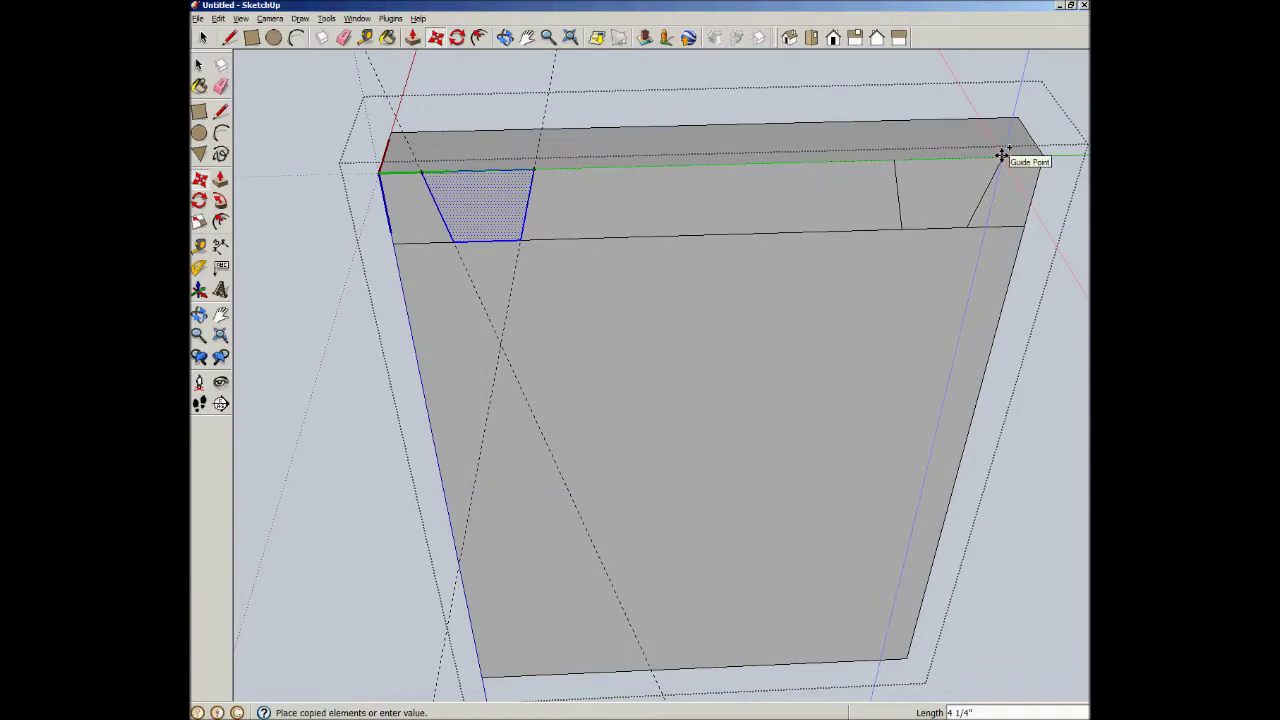
click(1001, 155)
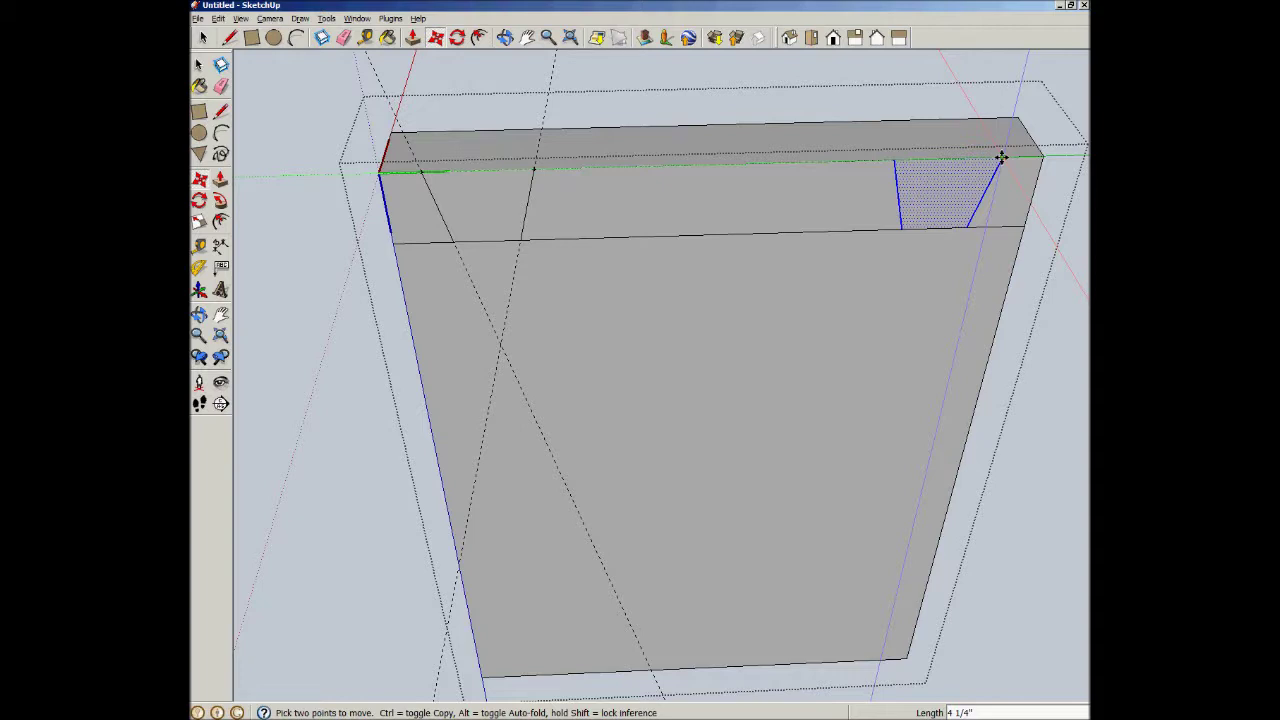
Step: Divide the copy spacing by 2, 3 and finally 4 to fill in evenly spaced tails between the outer two
text(/2)
key(Return)
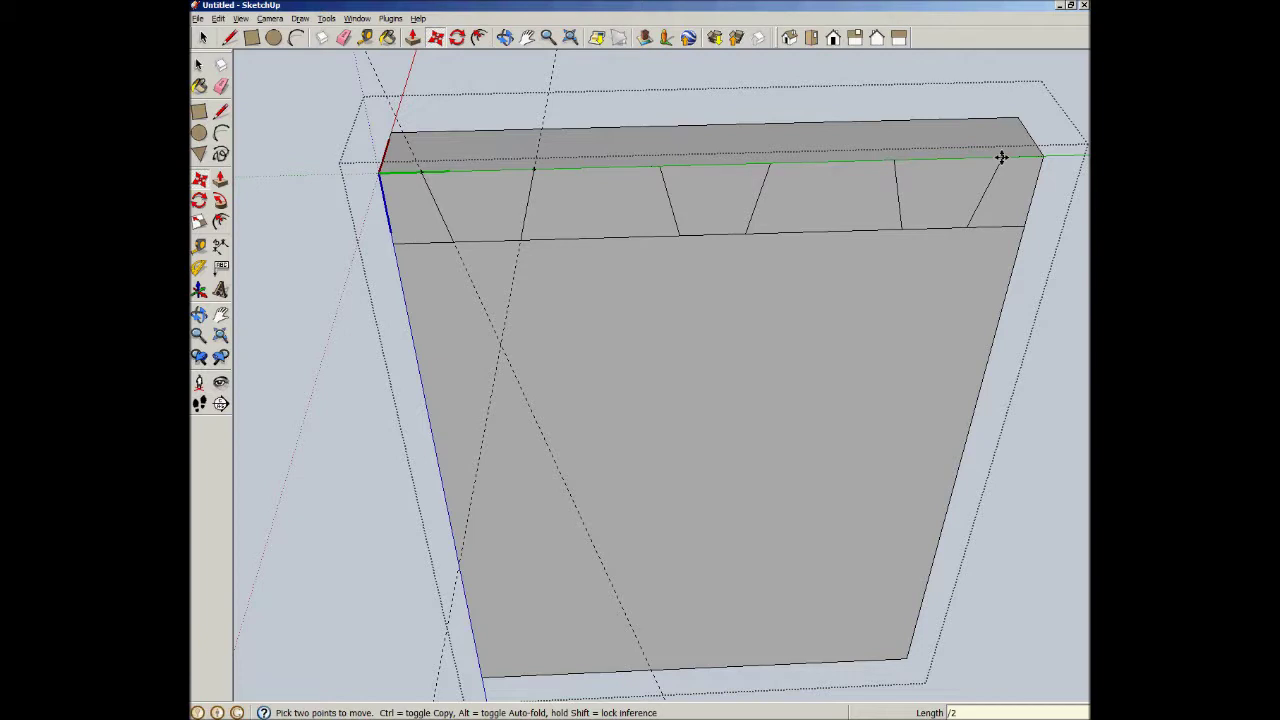
text(/3)
key(Return)
text(/4)
key(Return)
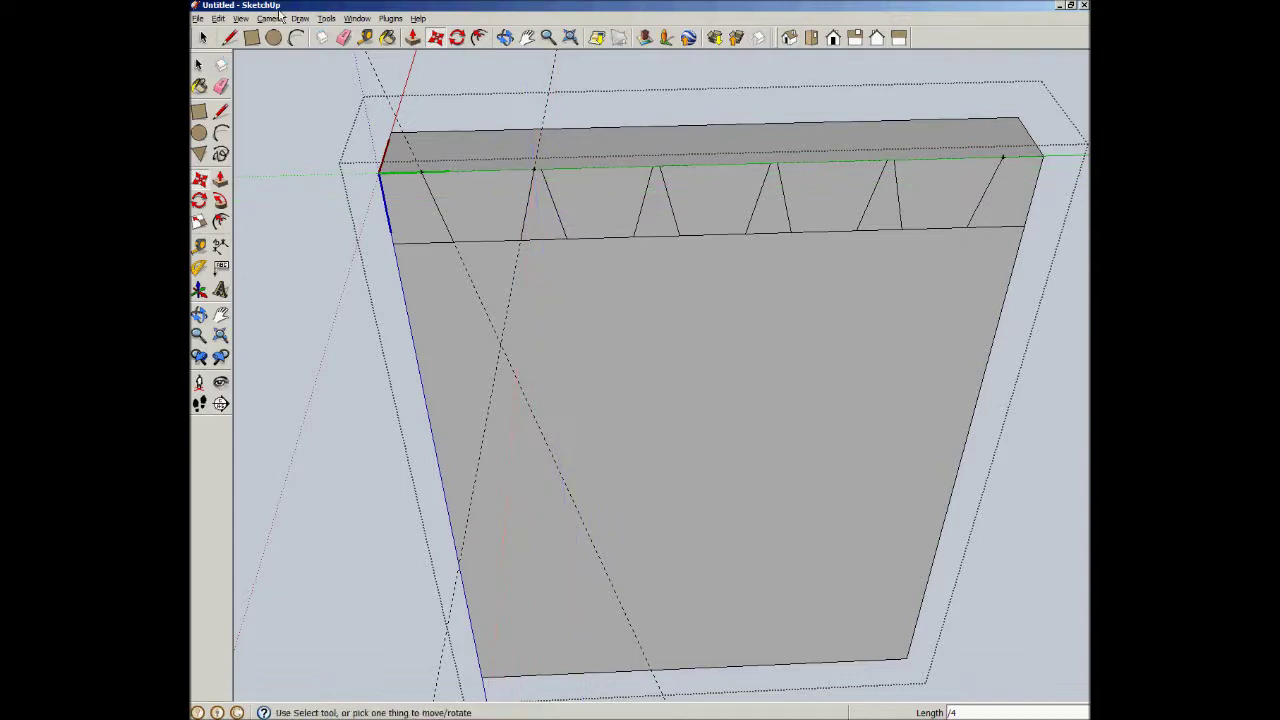
Step: Hide the construction guides and clear the selection
click(241, 19)
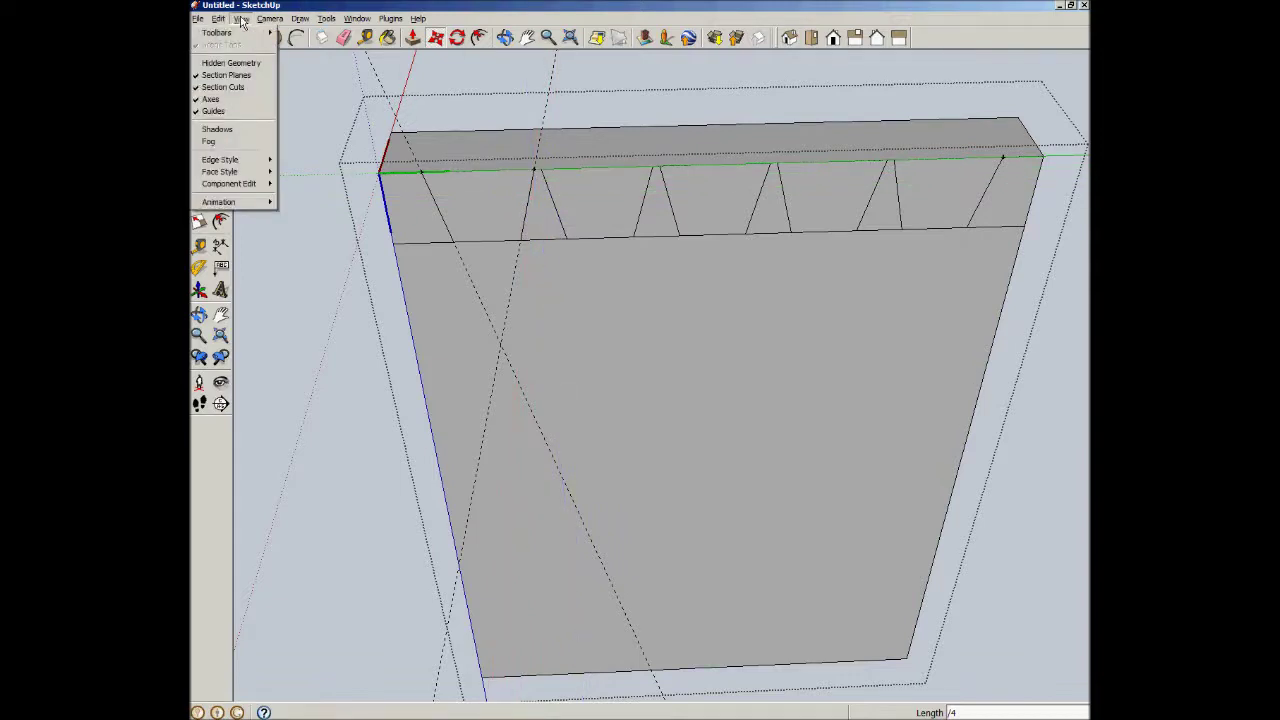
click(224, 128)
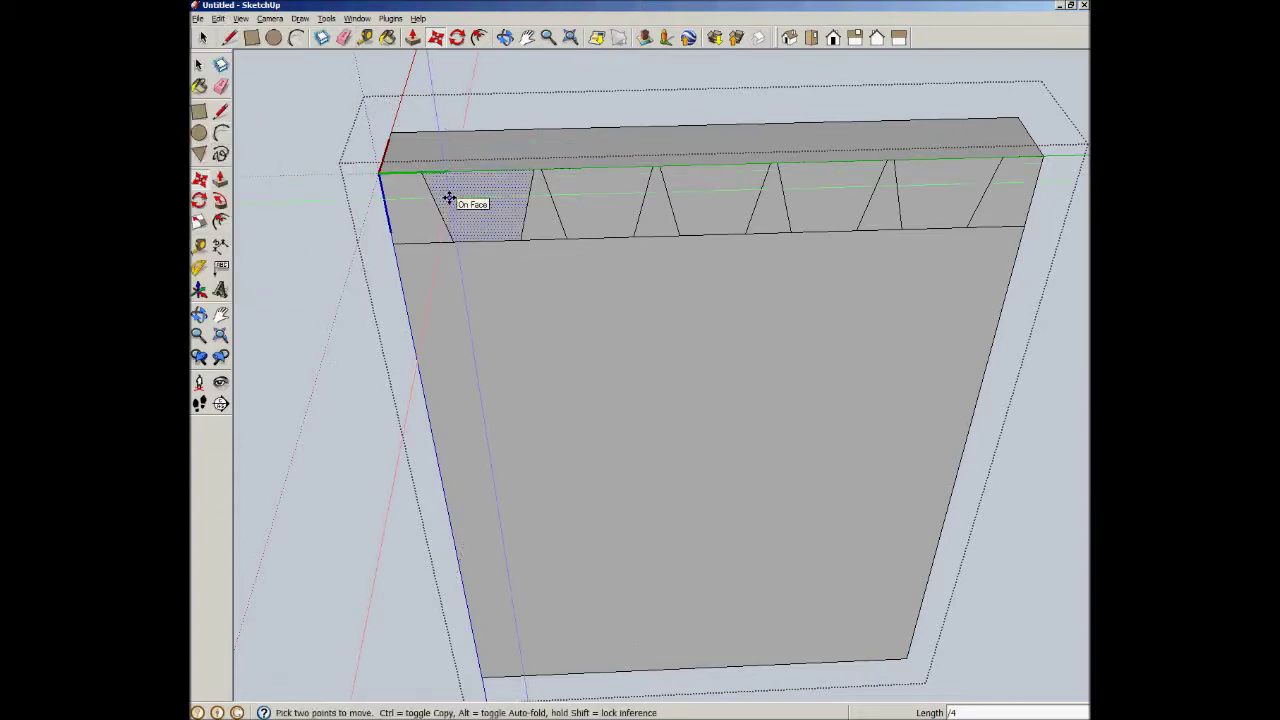
key(space)
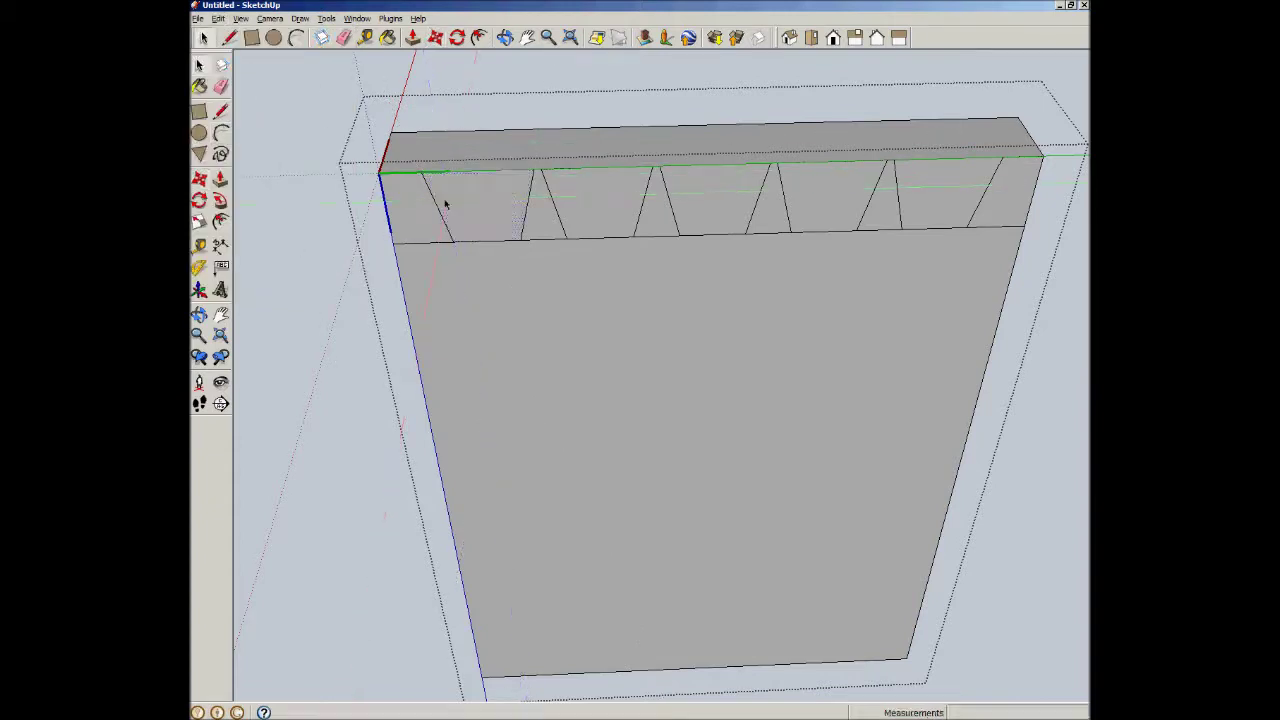
Step: Push/Pull the waste areas between and outside the tails through the full board thickness to remove them
key(p)
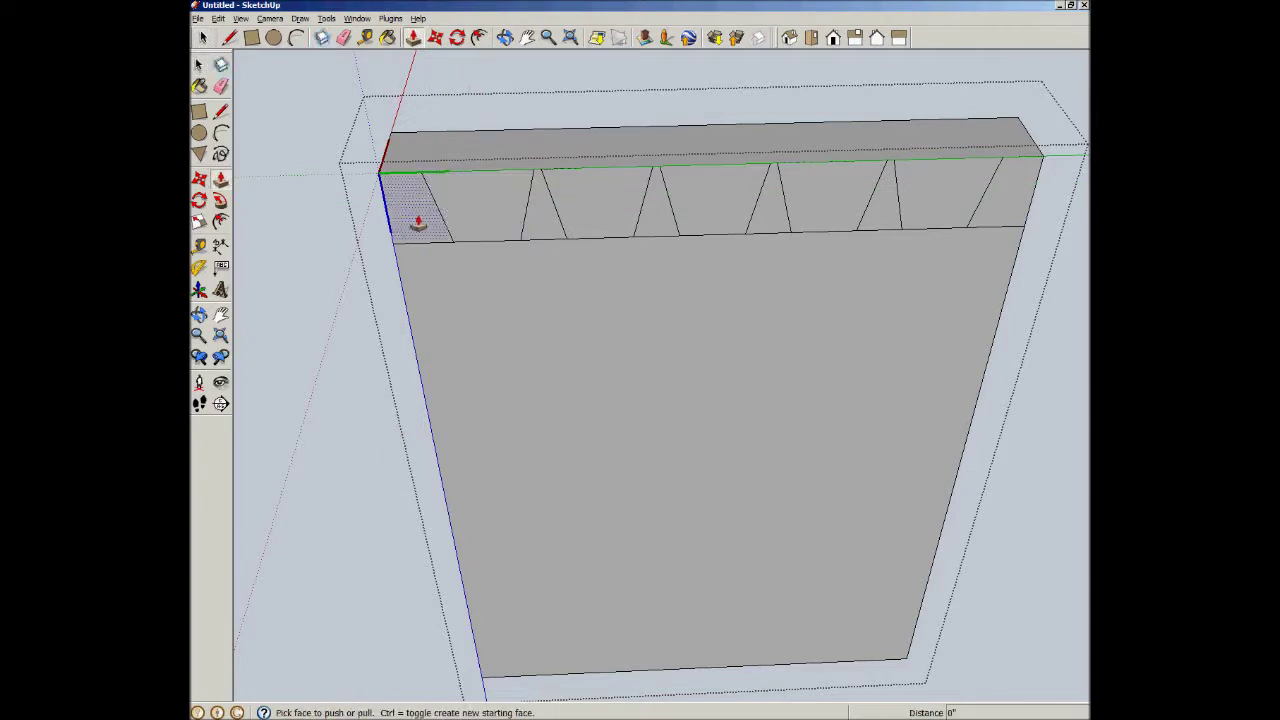
click(411, 222)
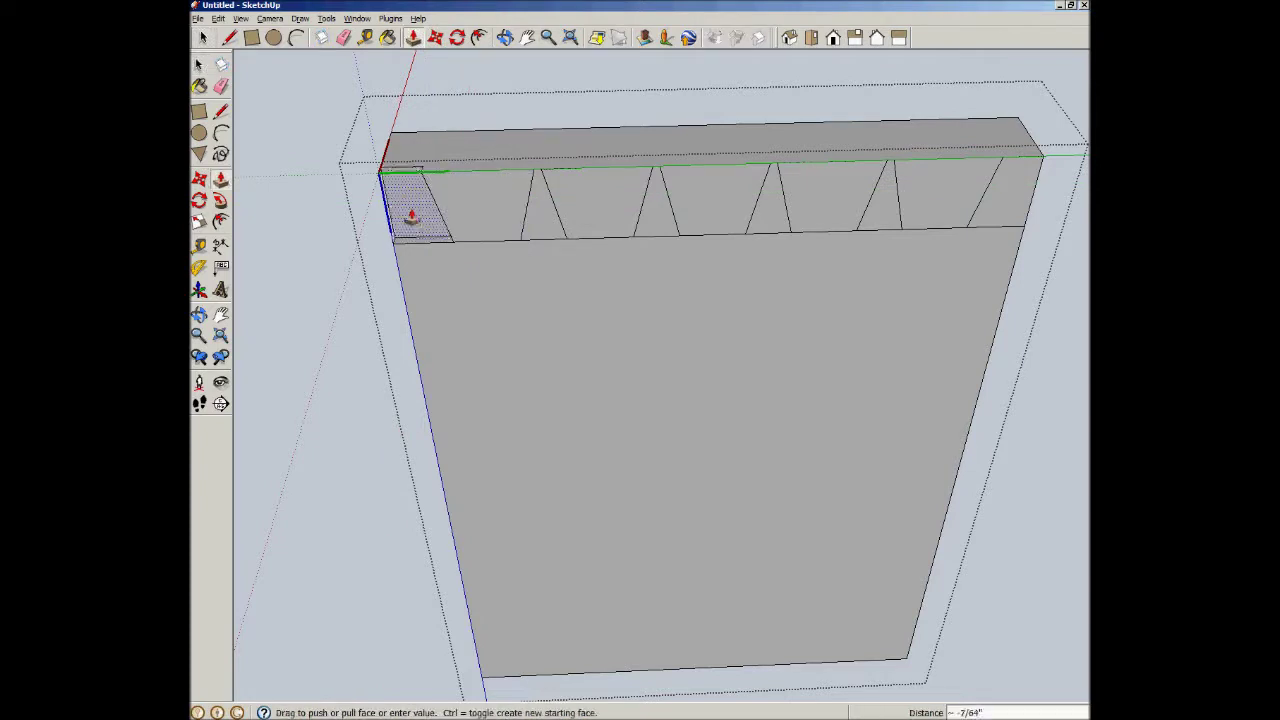
click(422, 143)
double_click(533, 231)
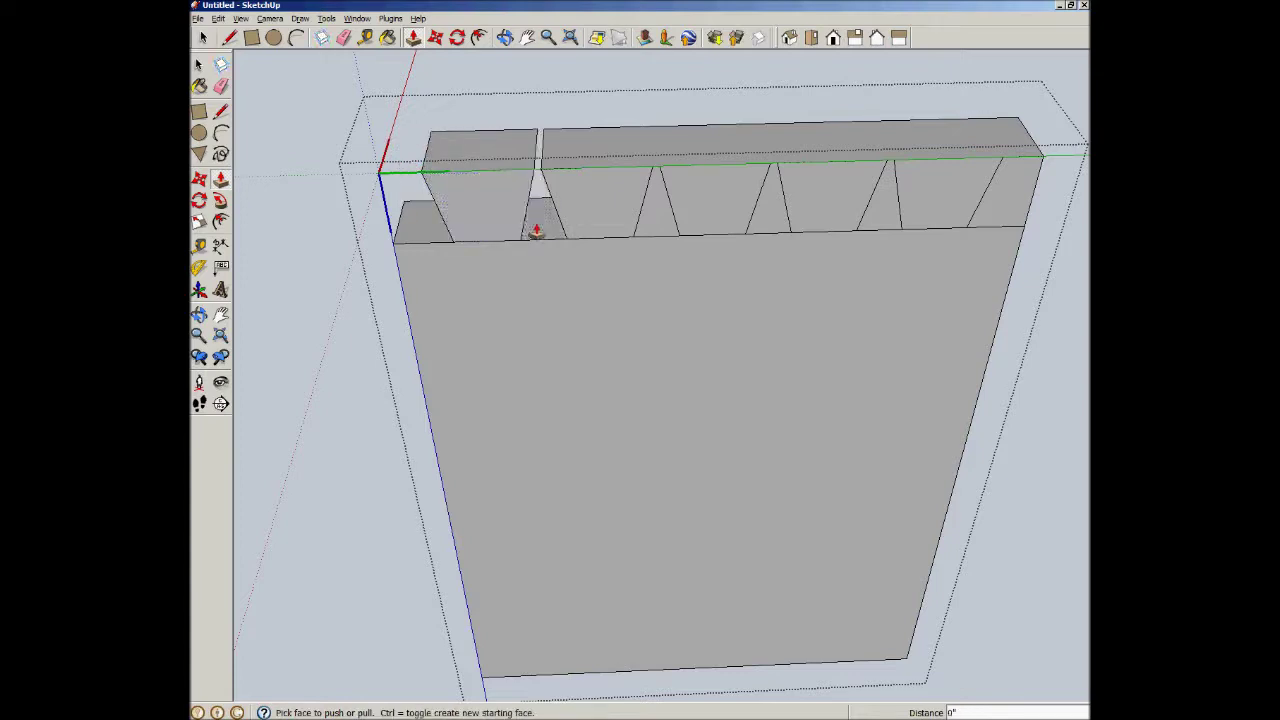
click(653, 229)
click(653, 229)
double_click(768, 224)
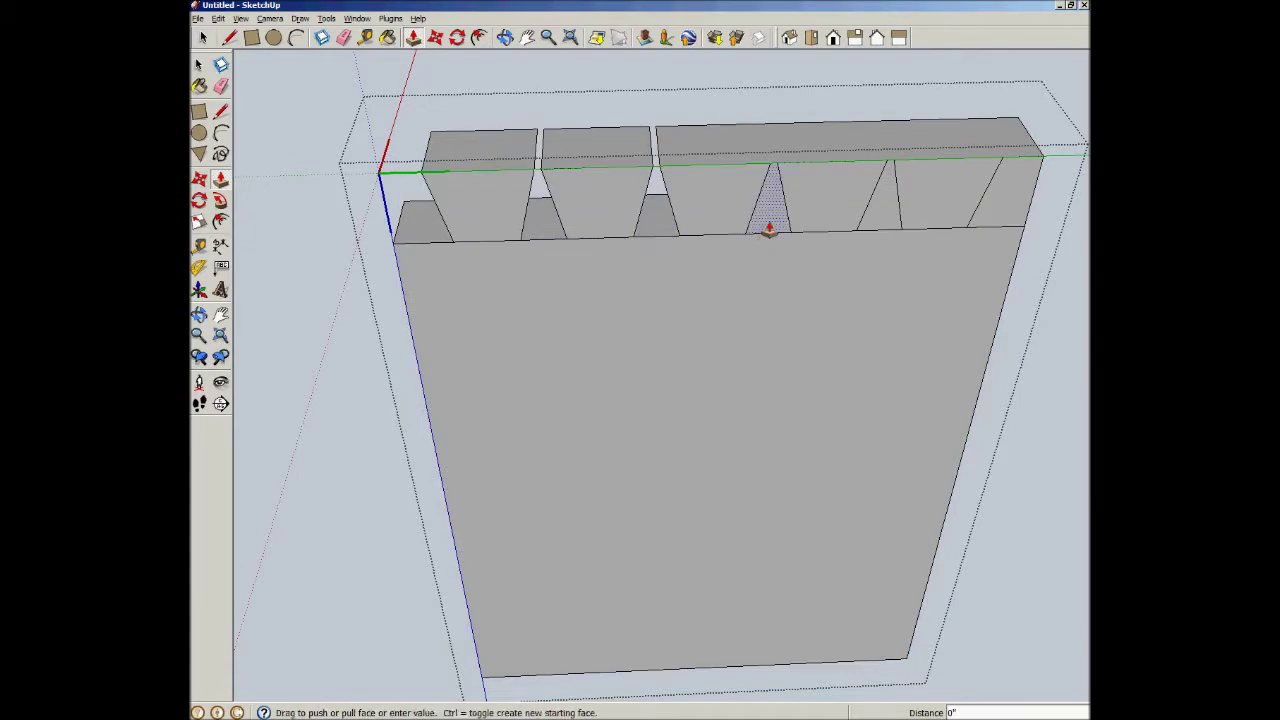
double_click(885, 224)
click(1010, 212)
click(978, 224)
Step: Copy all the faces and edges of the tails and the sockets between them, and stop editing the tail board
middle_drag(880, 251, 851, 180)
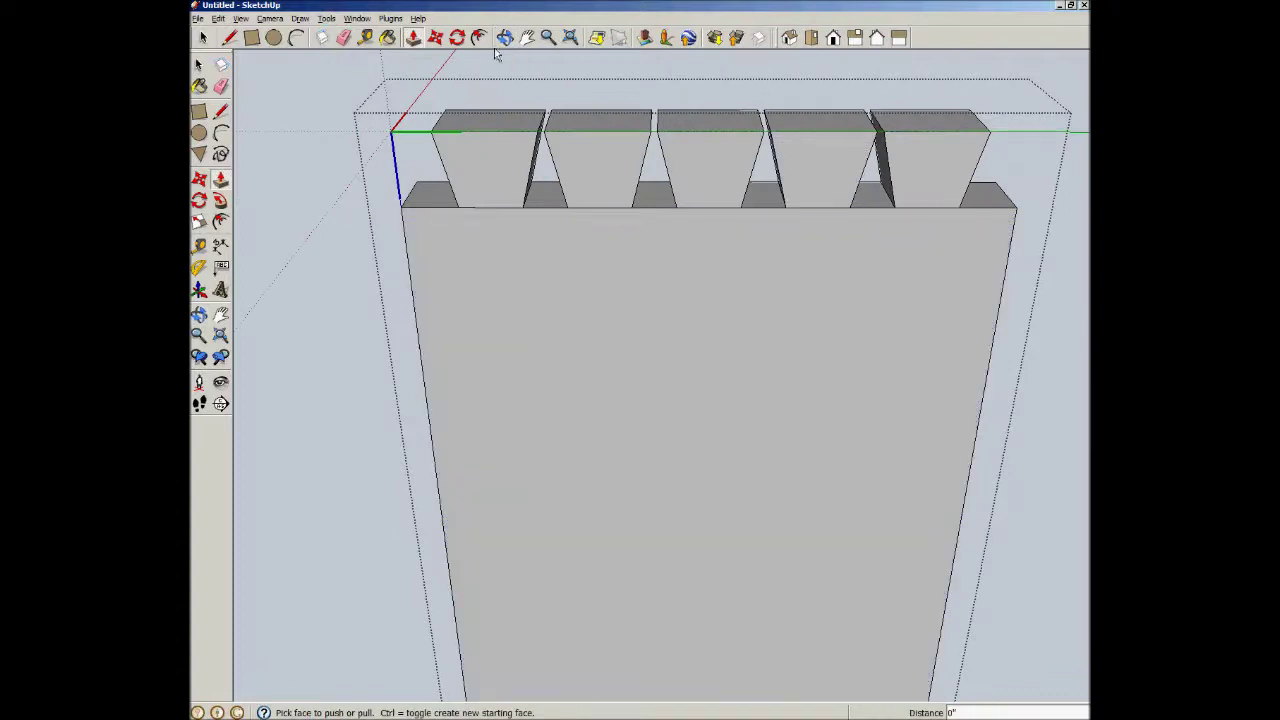
click(198, 64)
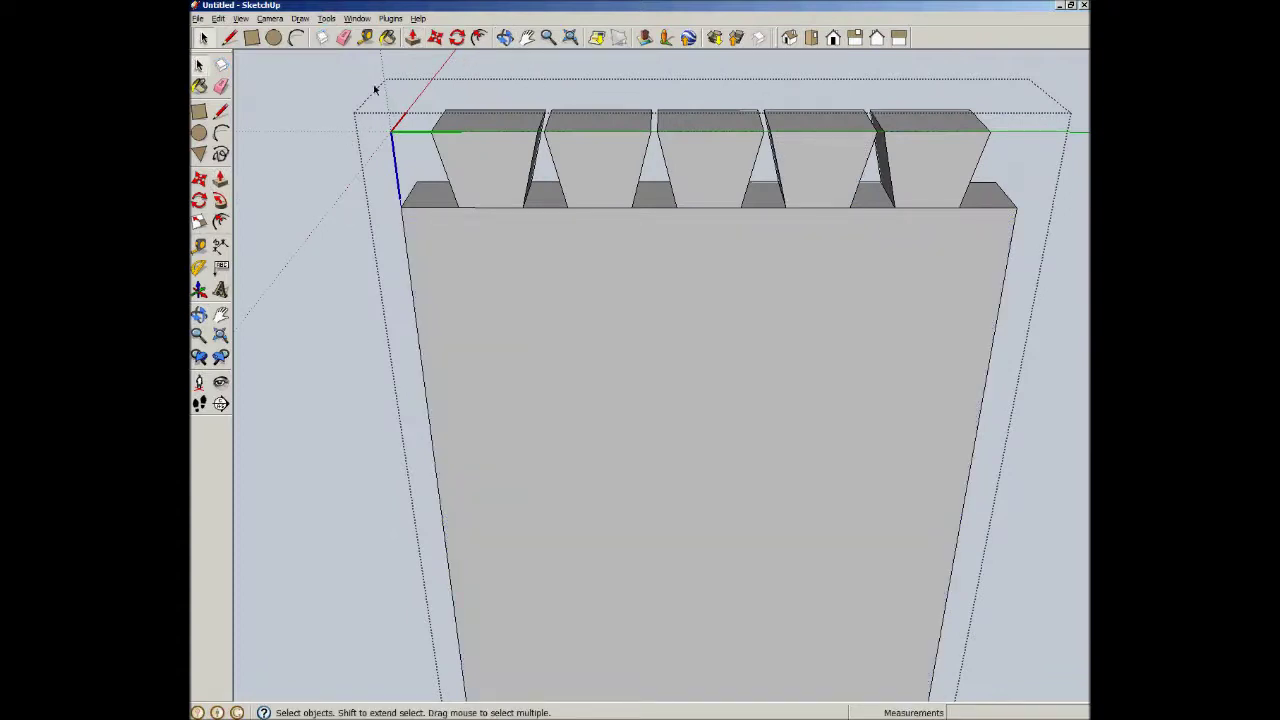
drag(372, 85, 1044, 247)
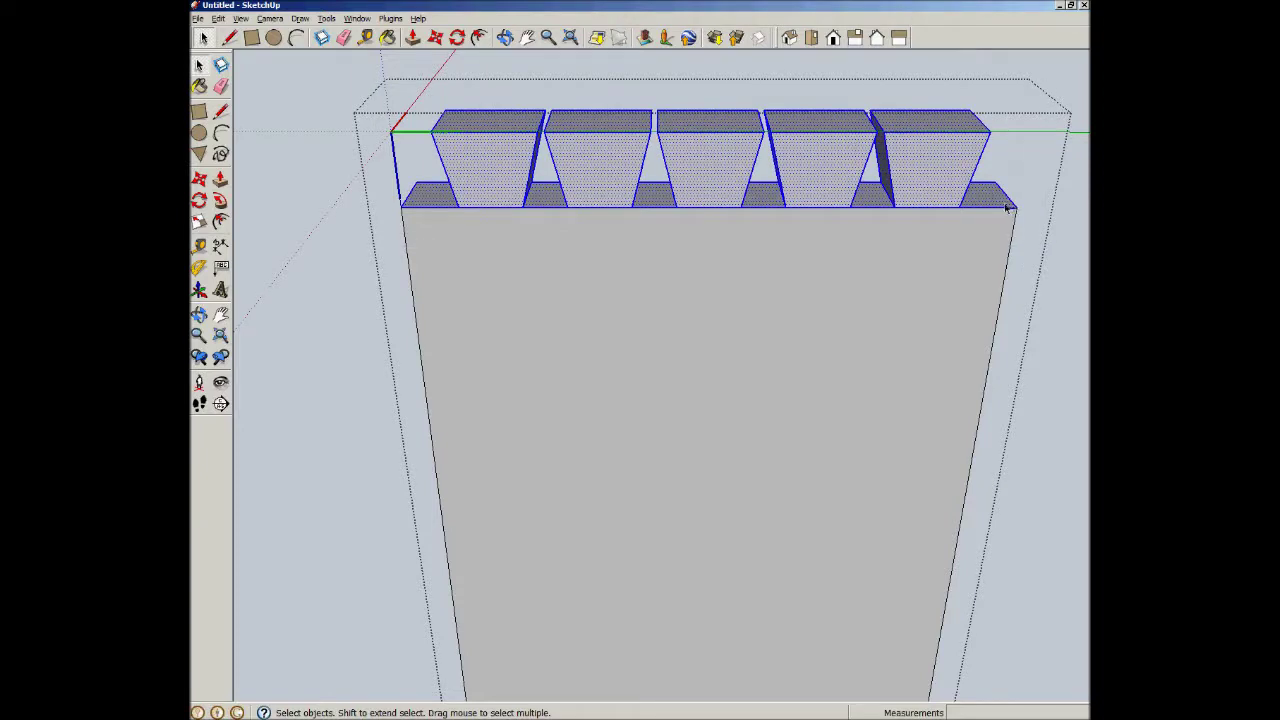
right_click(1010, 211)
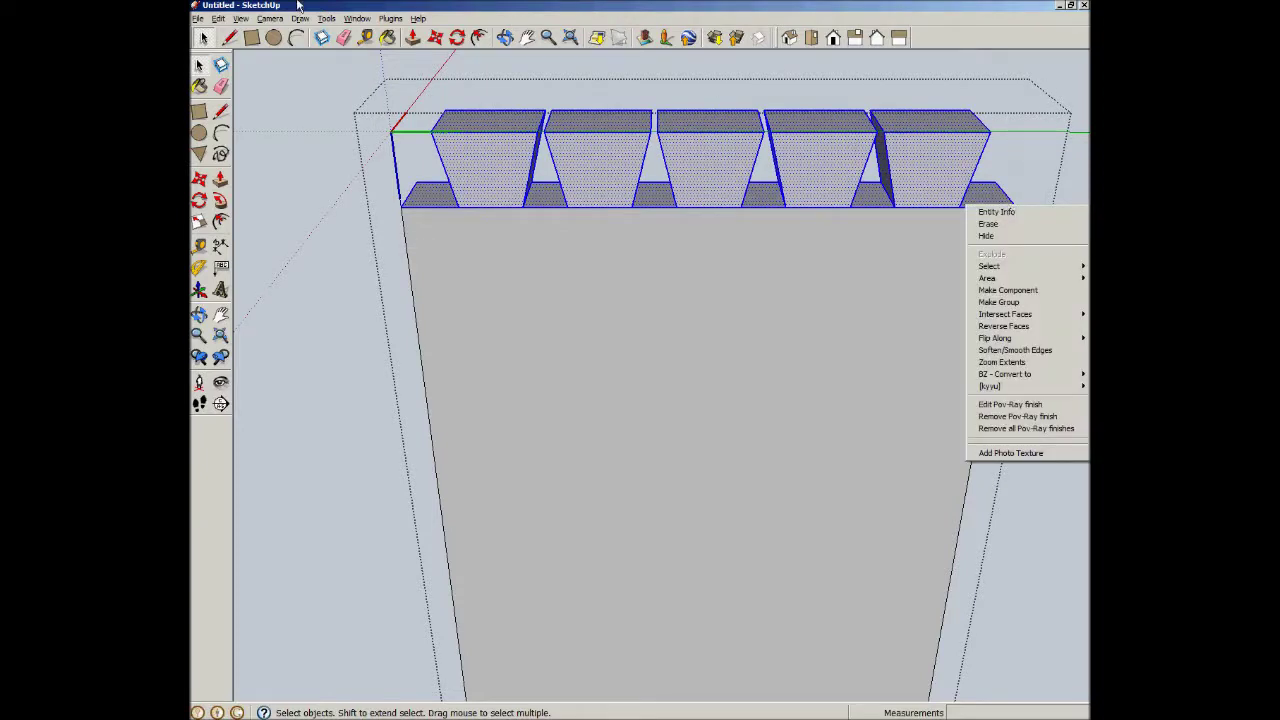
click(218, 18)
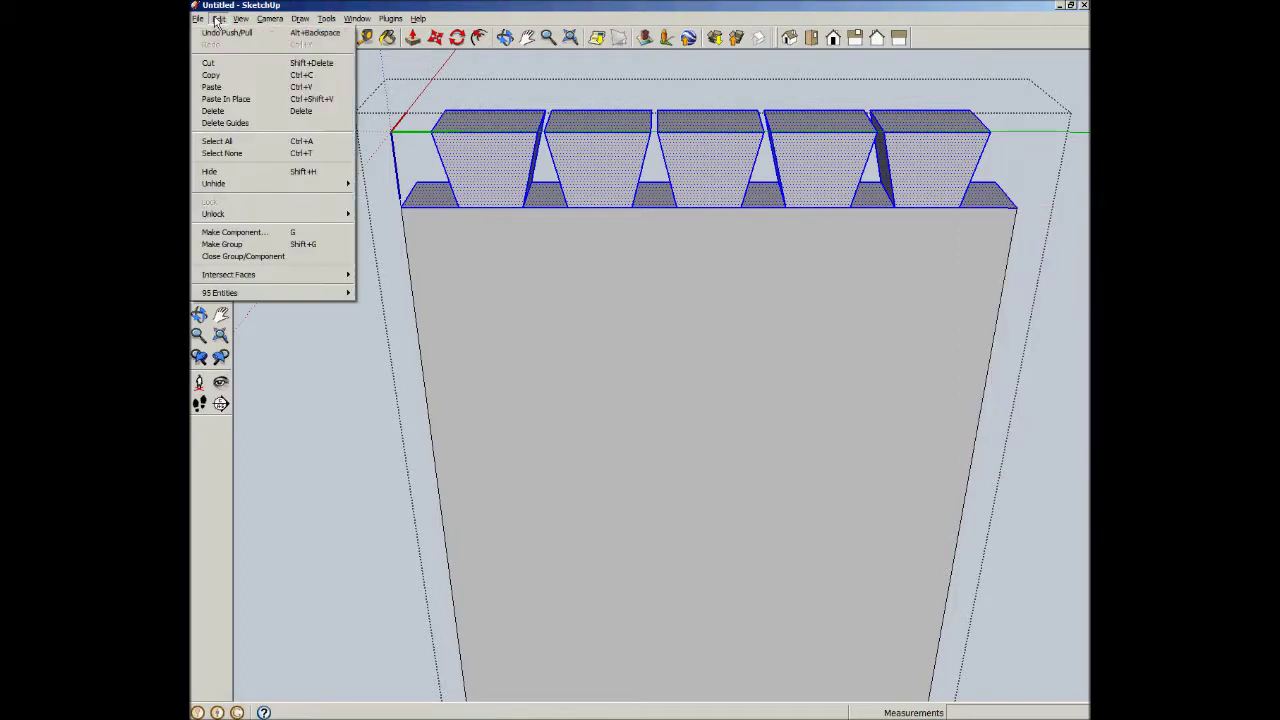
click(211, 74)
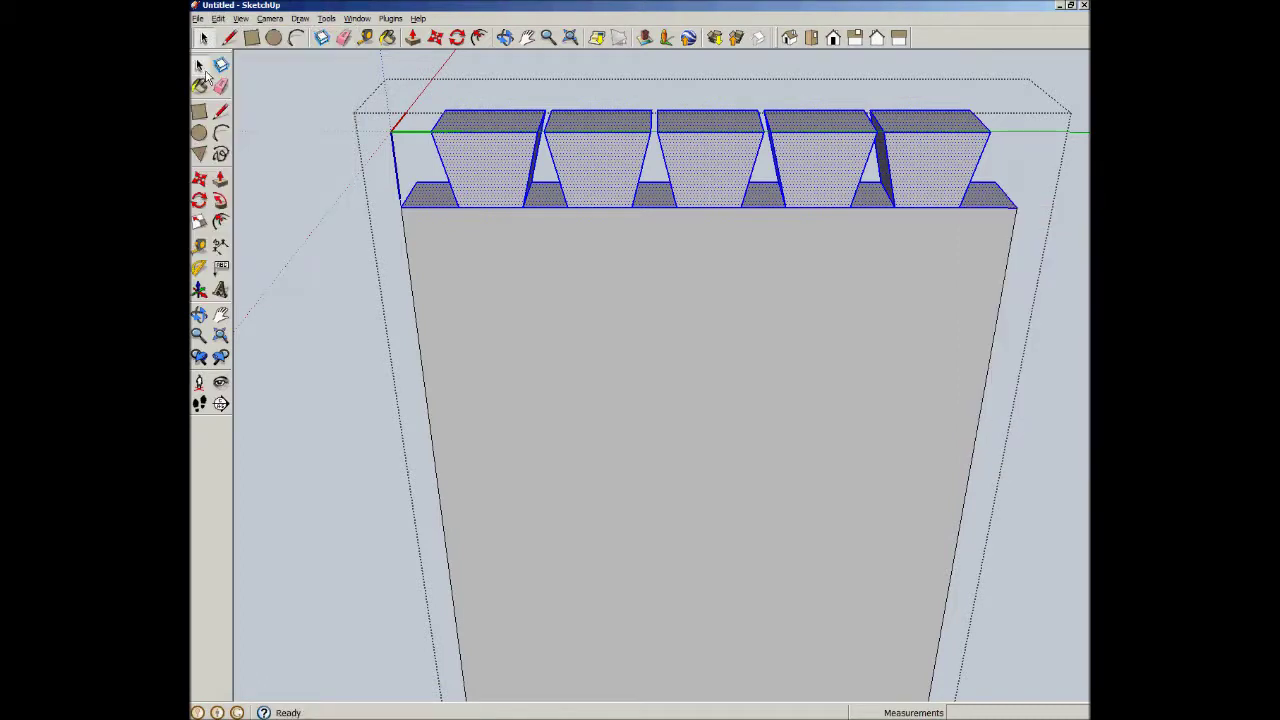
click(490, 68)
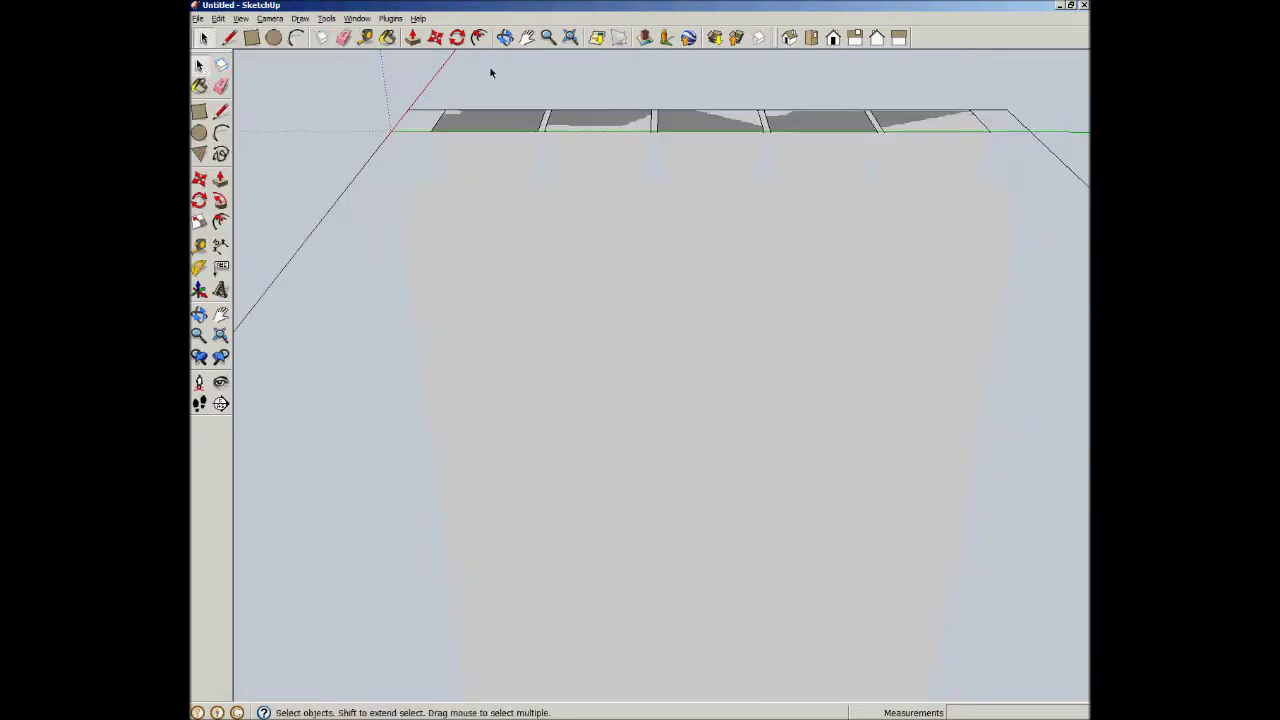
Step: Open the mating board for editing, paste the tail geometry in place at its end, and check it in X-ray view
double_click(491, 190)
middle_drag(580, 163, 628, 383)
middle_drag(674, 291, 540, 574)
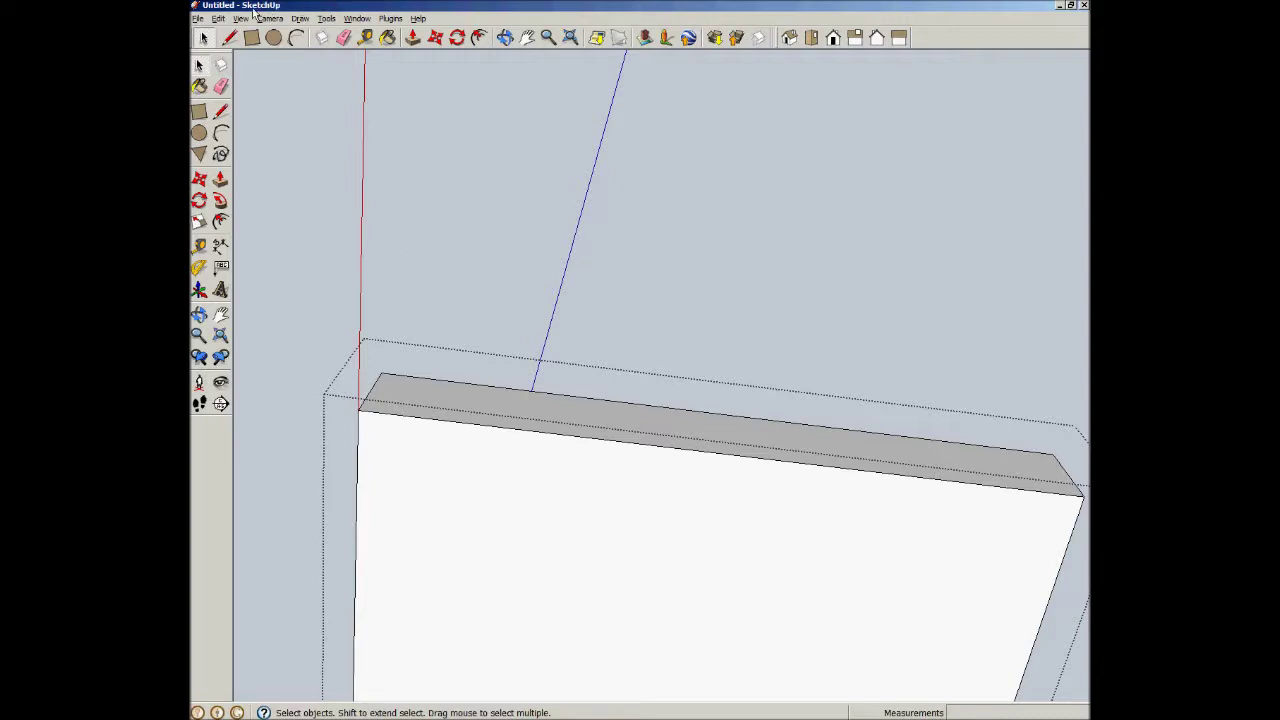
click(218, 19)
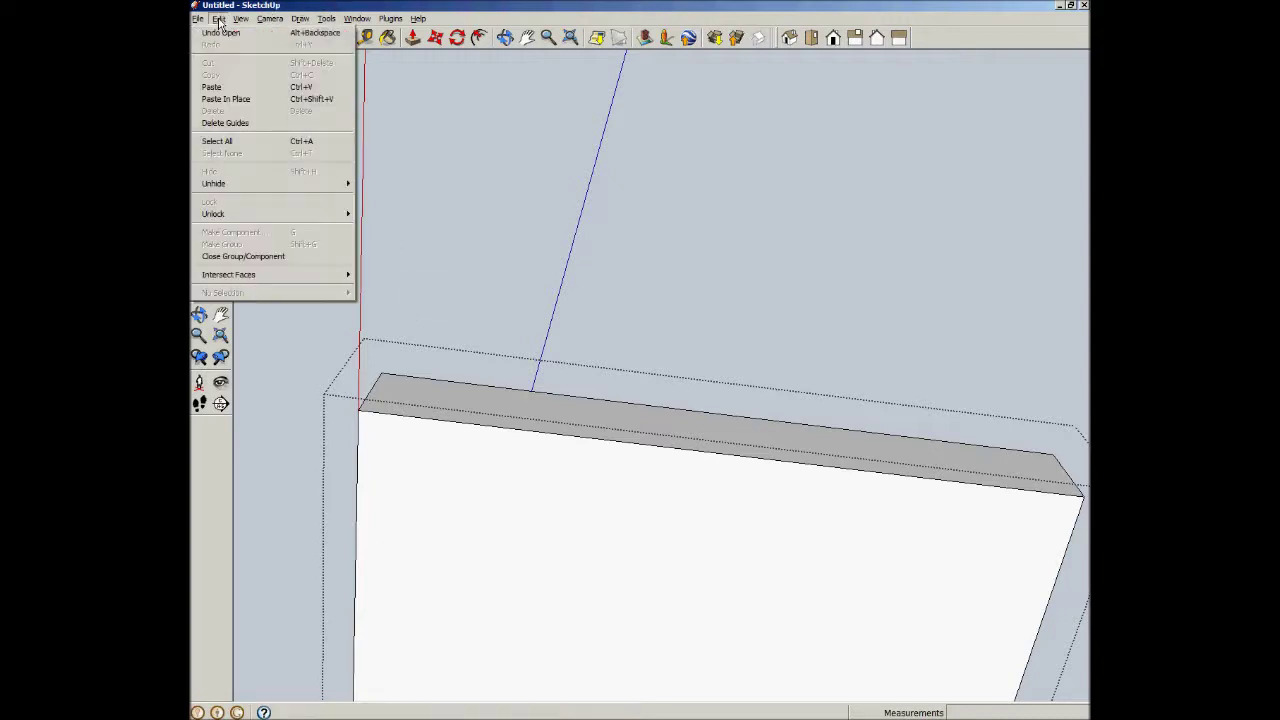
click(207, 99)
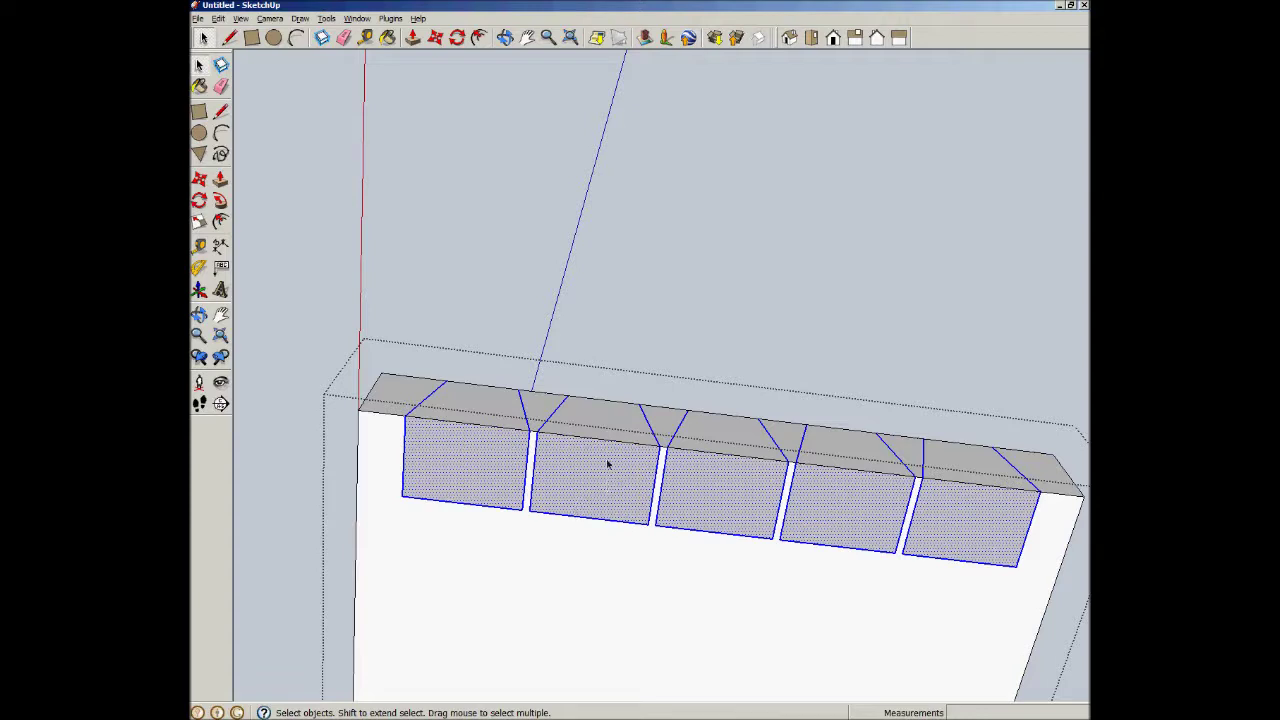
middle_drag(593, 312, 667, 454)
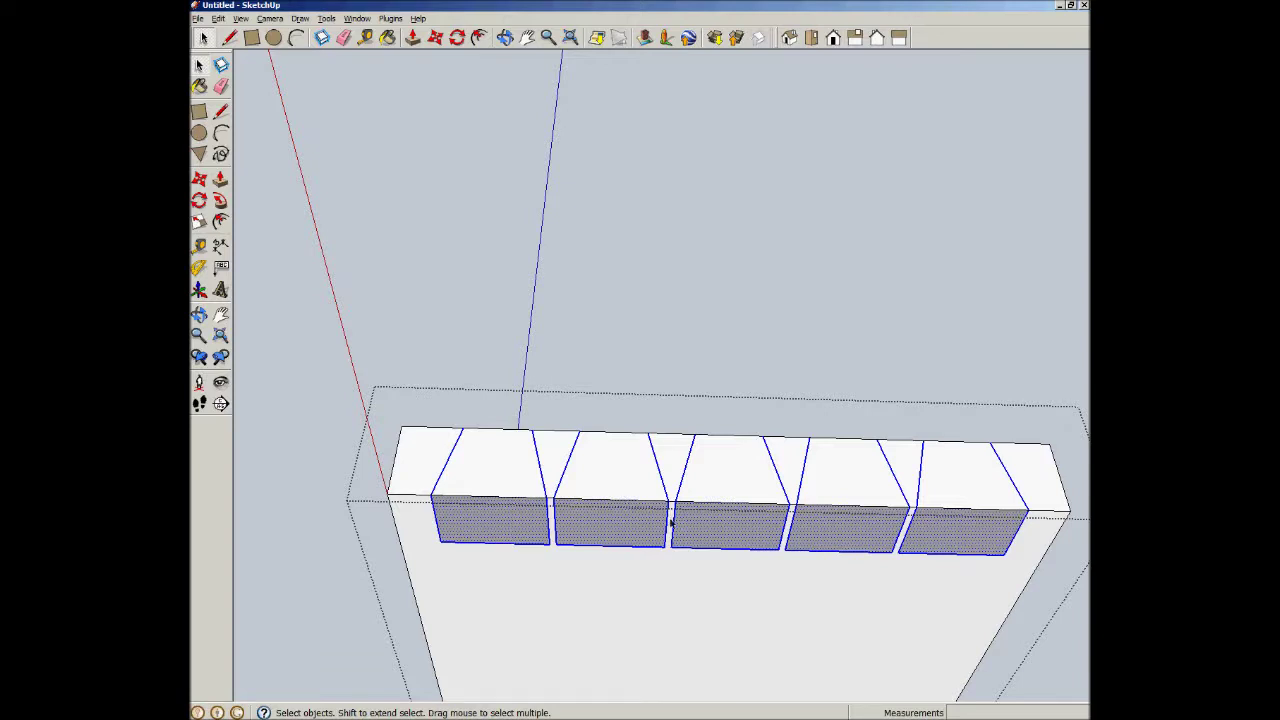
key(x)
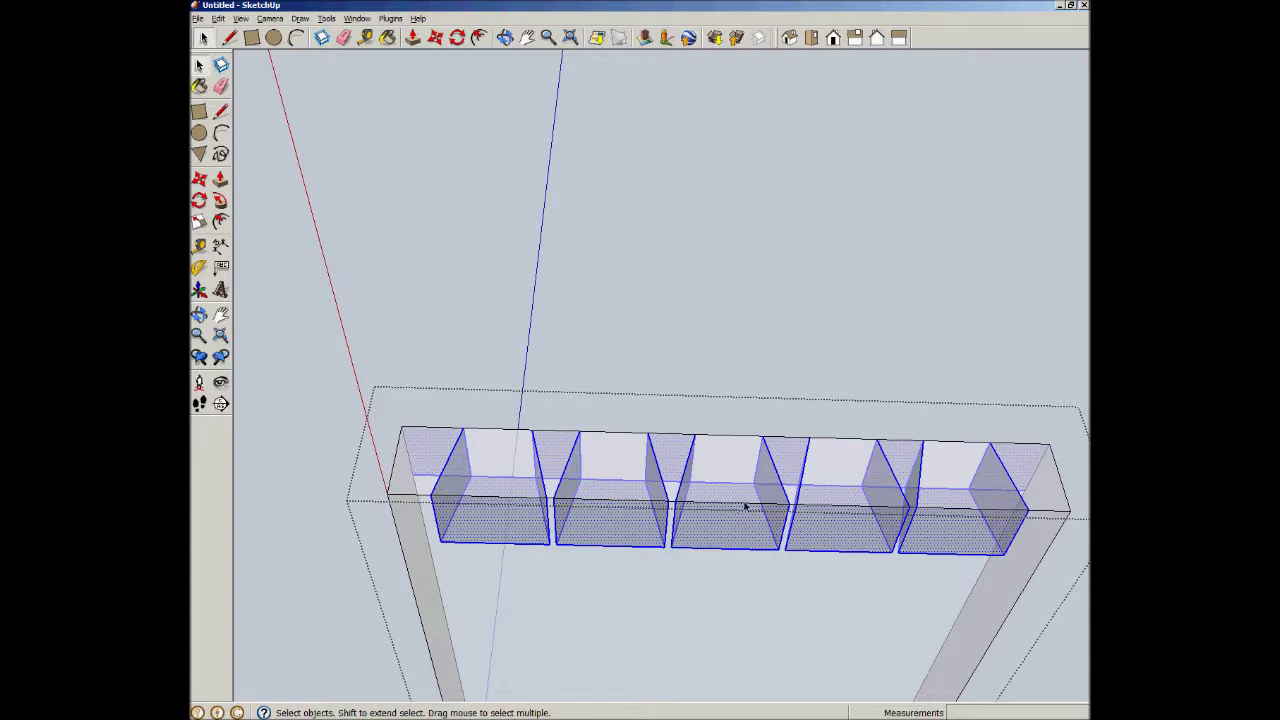
key(x)
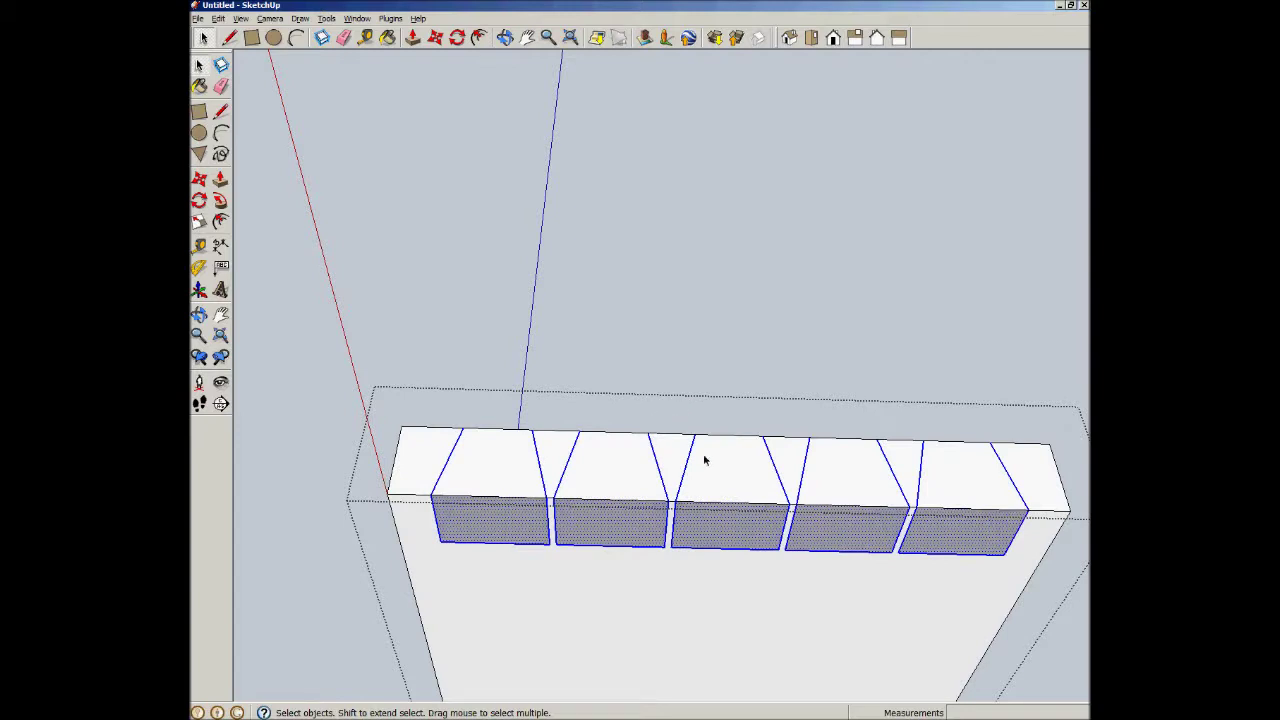
Step: Erase the waste edges across the five tail-shaped areas on the mating board's end to open the sockets between the pins
click(222, 88)
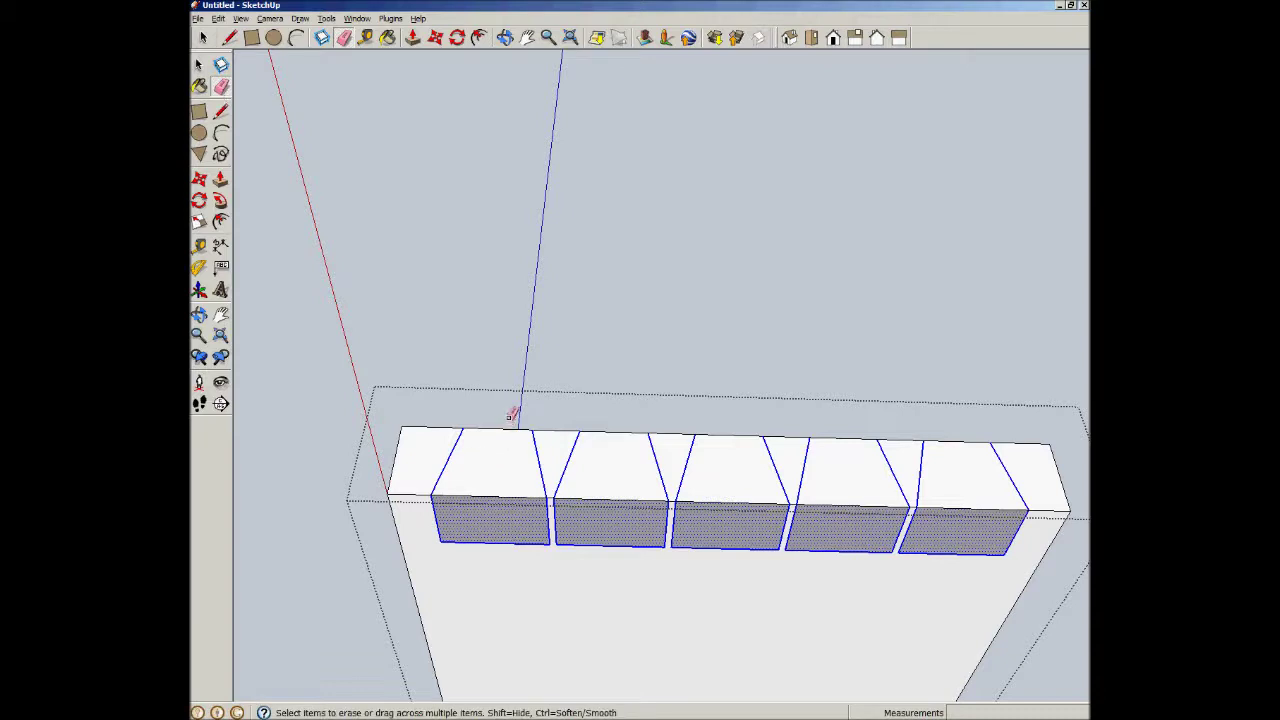
click(498, 494)
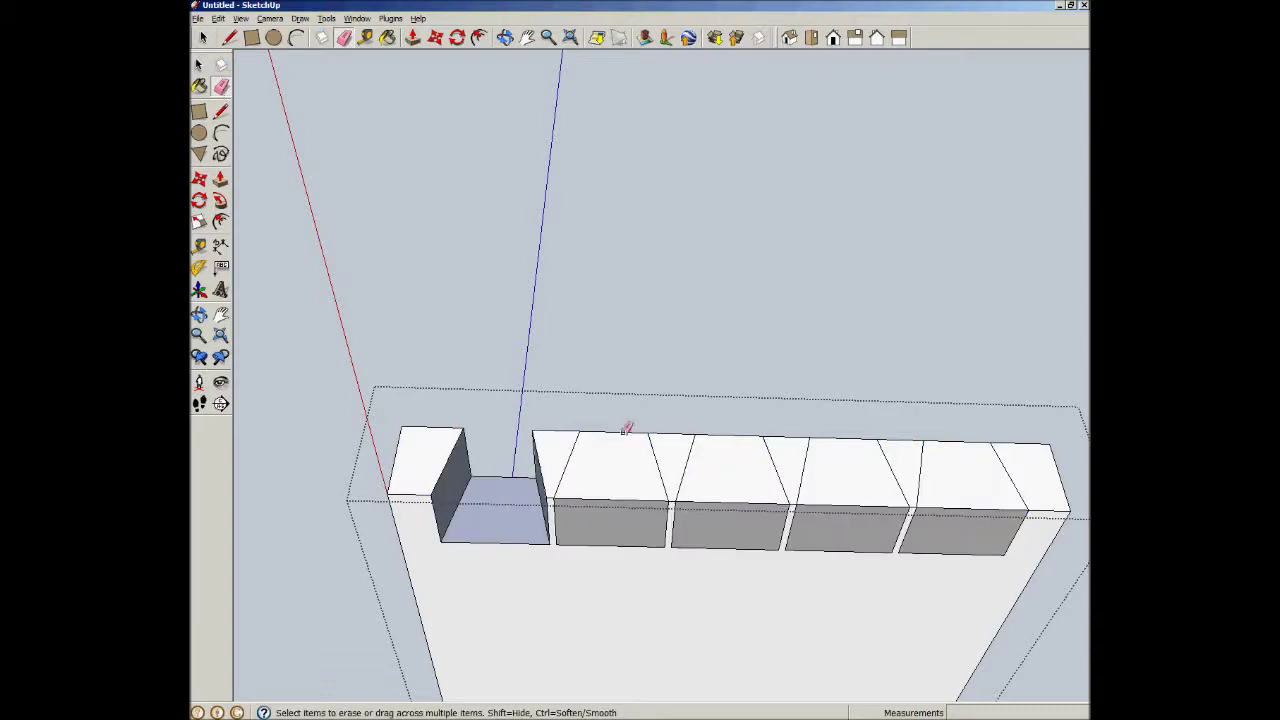
click(615, 500)
drag(731, 423, 737, 503)
drag(857, 448, 855, 513)
drag(963, 437, 963, 523)
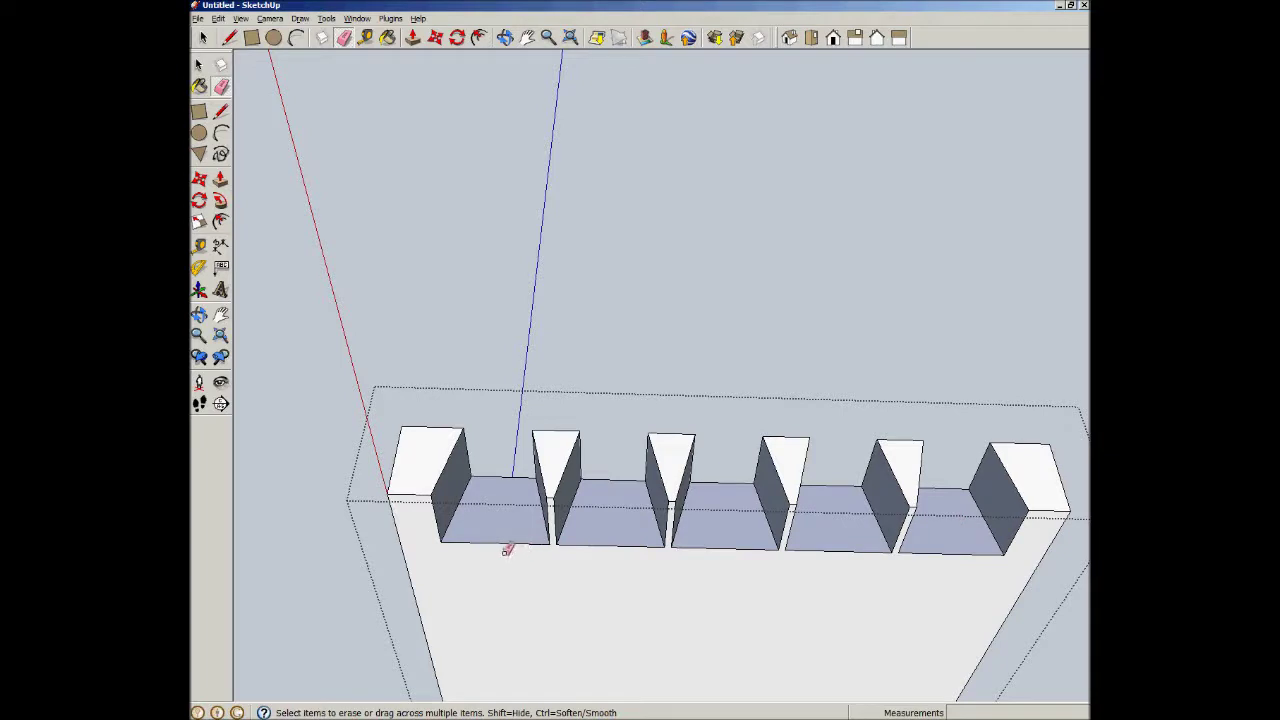
key(space)
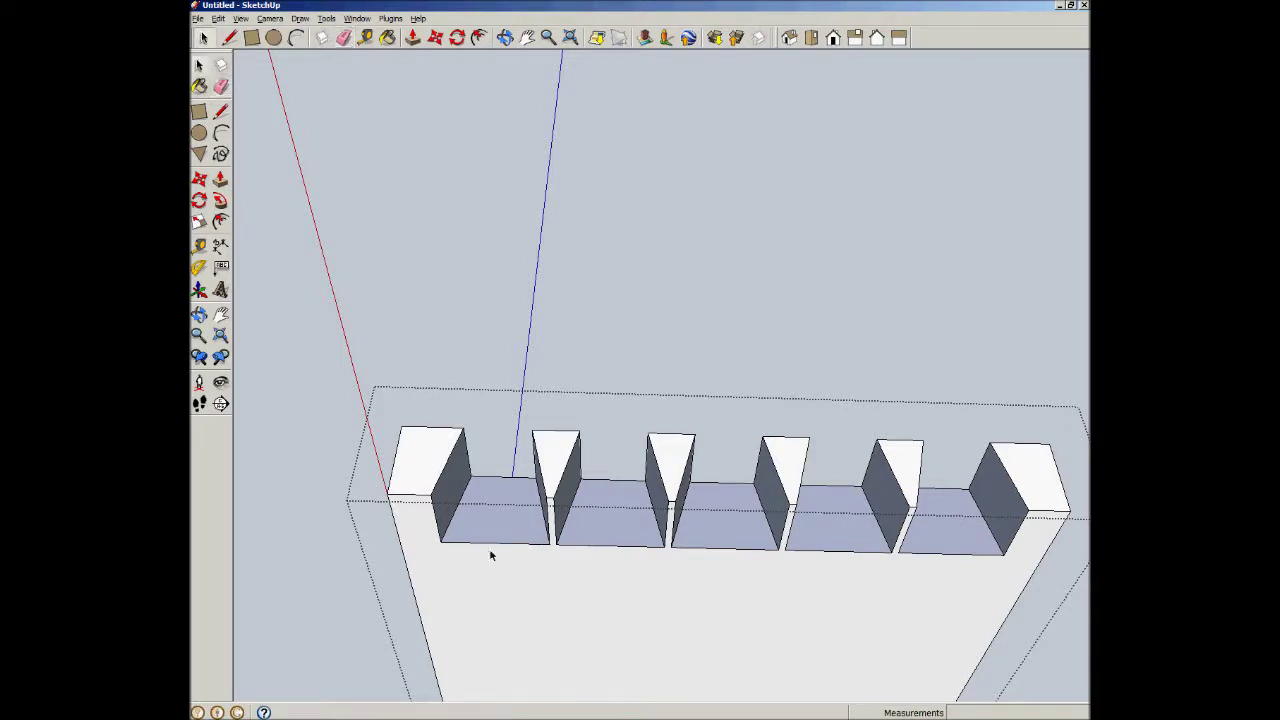